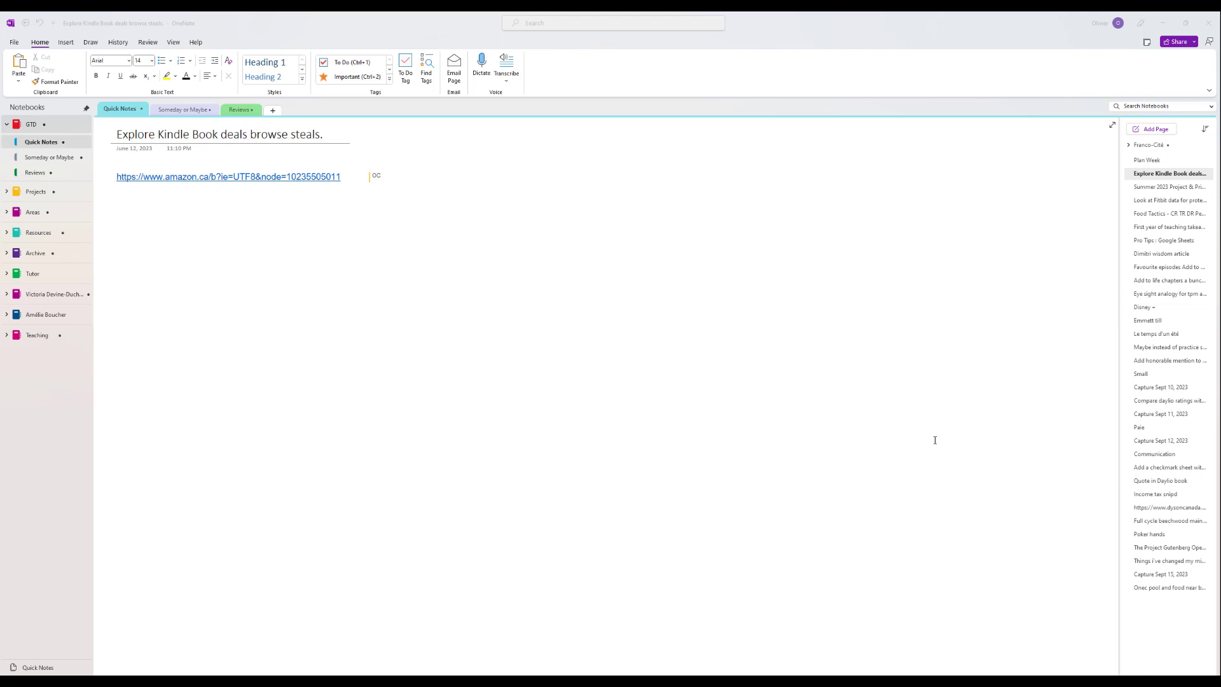
Look over the Plan Week and Kindle deals pages, then open the Summer 2023 Project & Priorities goals page
click(1171, 161)
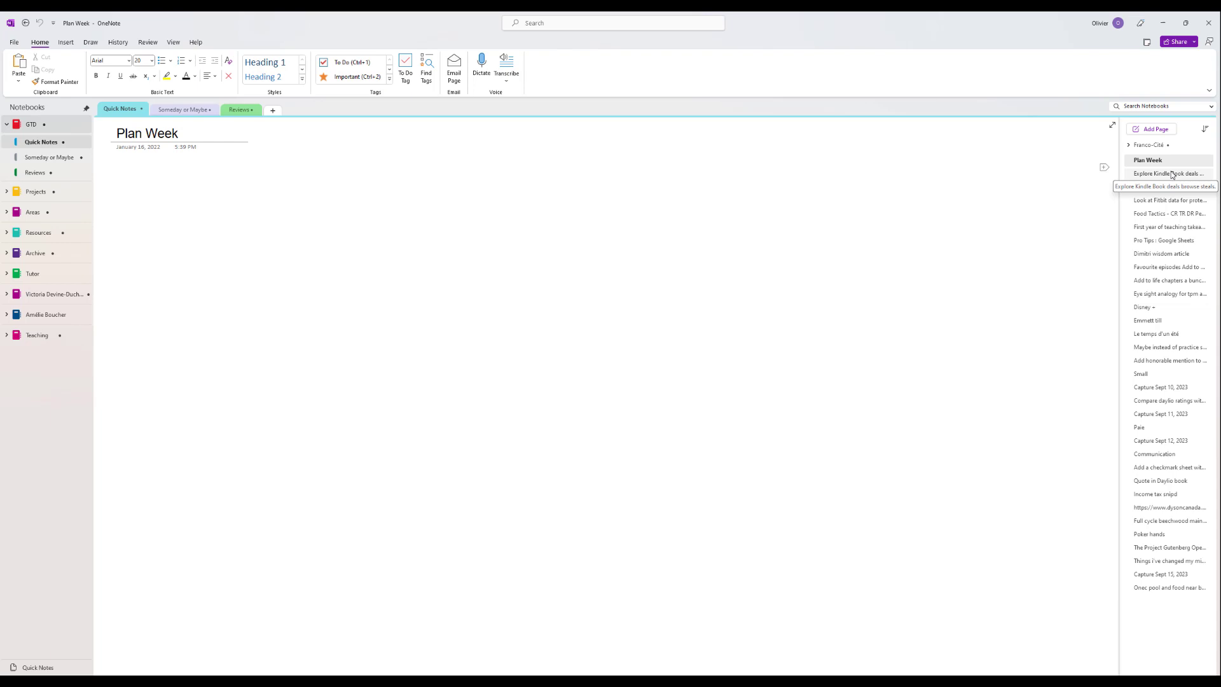
click(1171, 174)
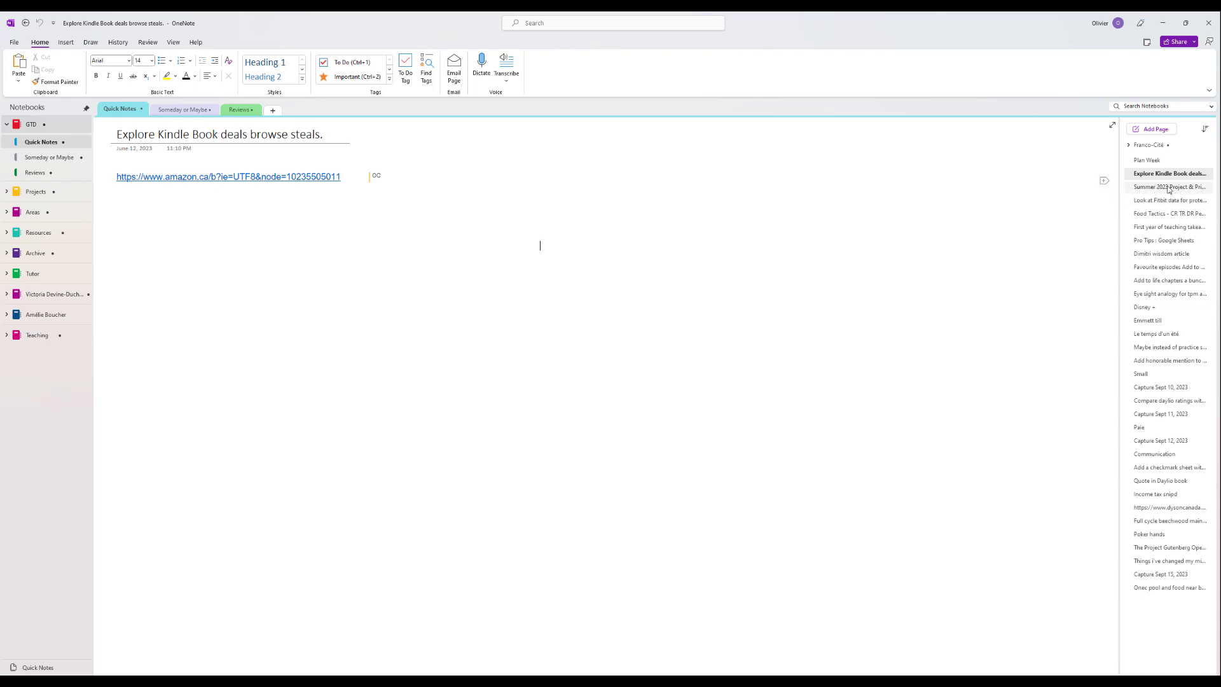
click(1168, 187)
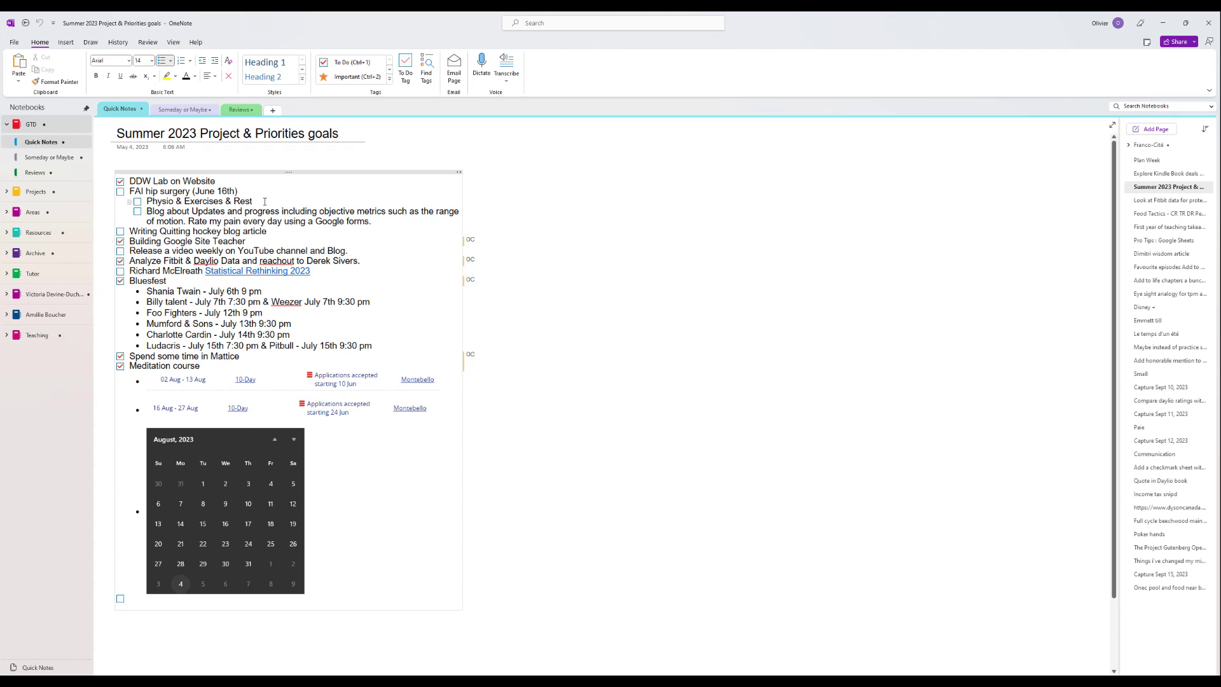
Copy the Summer 2023 goals page, then move it into Archive's Miscellaneous section
right_click(1167, 189)
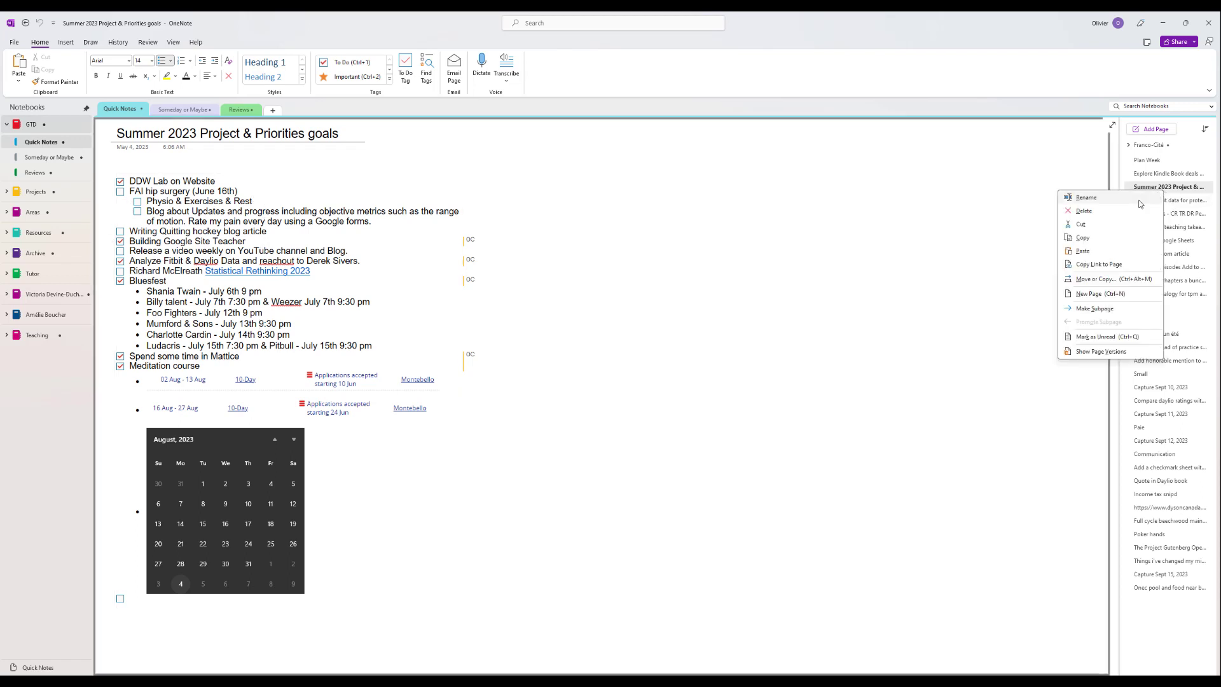
click(1082, 237)
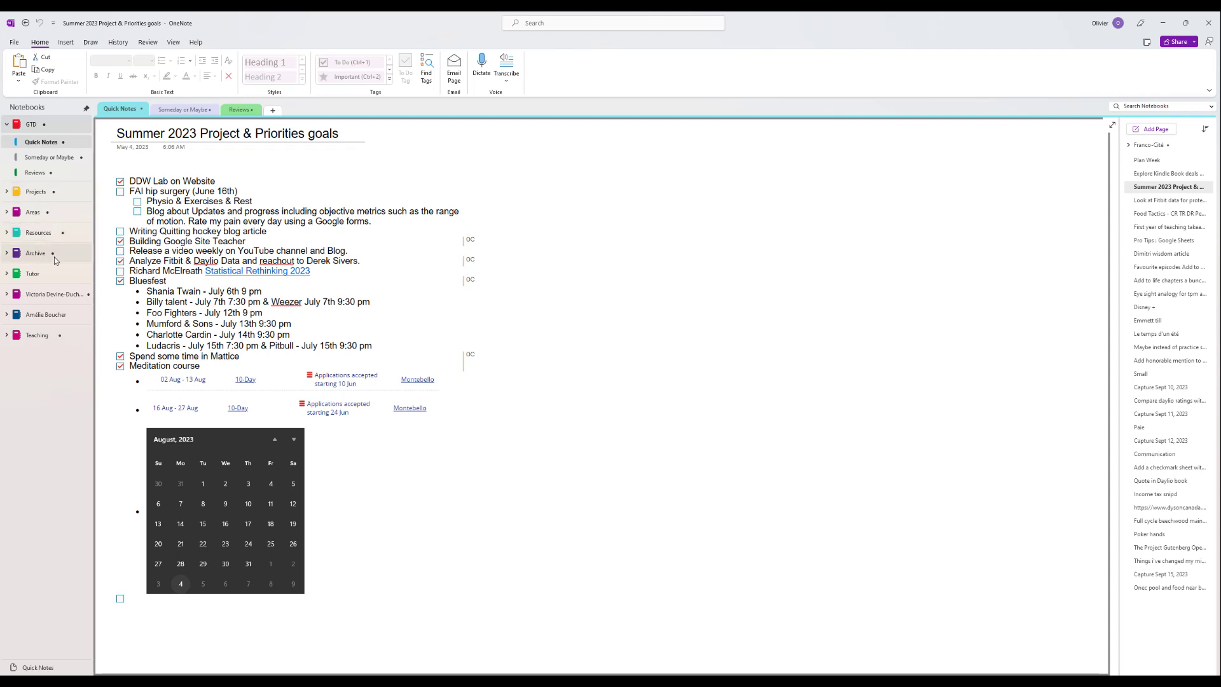
right_click(1166, 187)
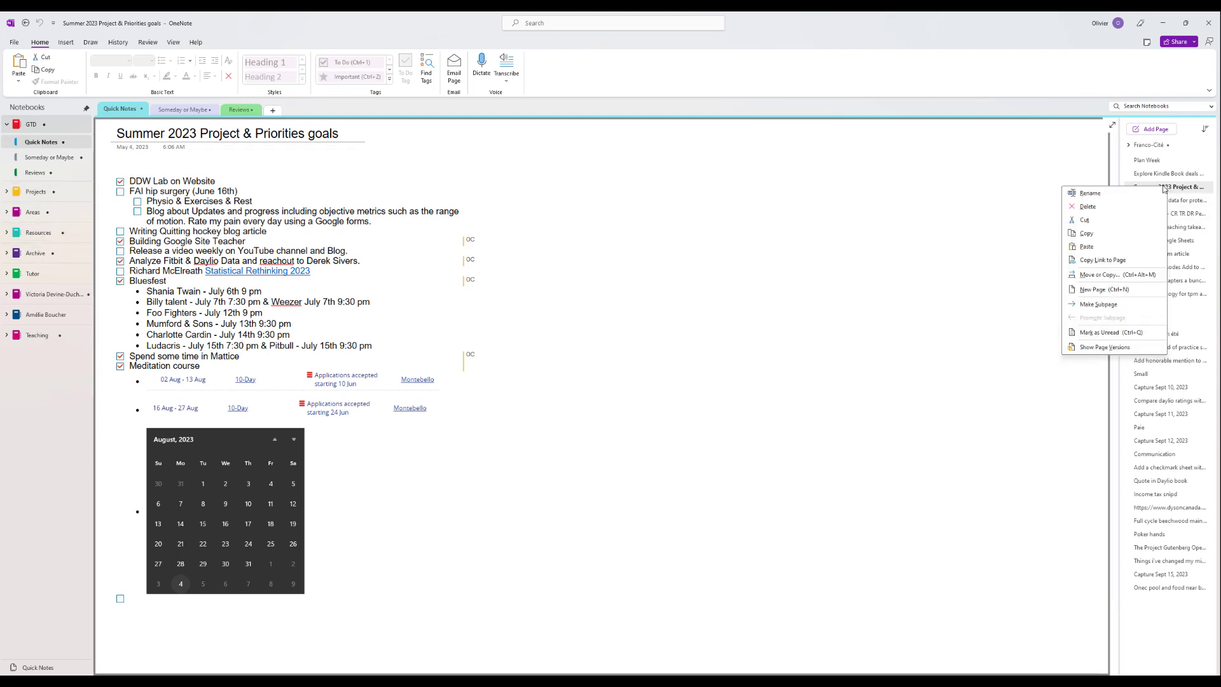
click(1106, 276)
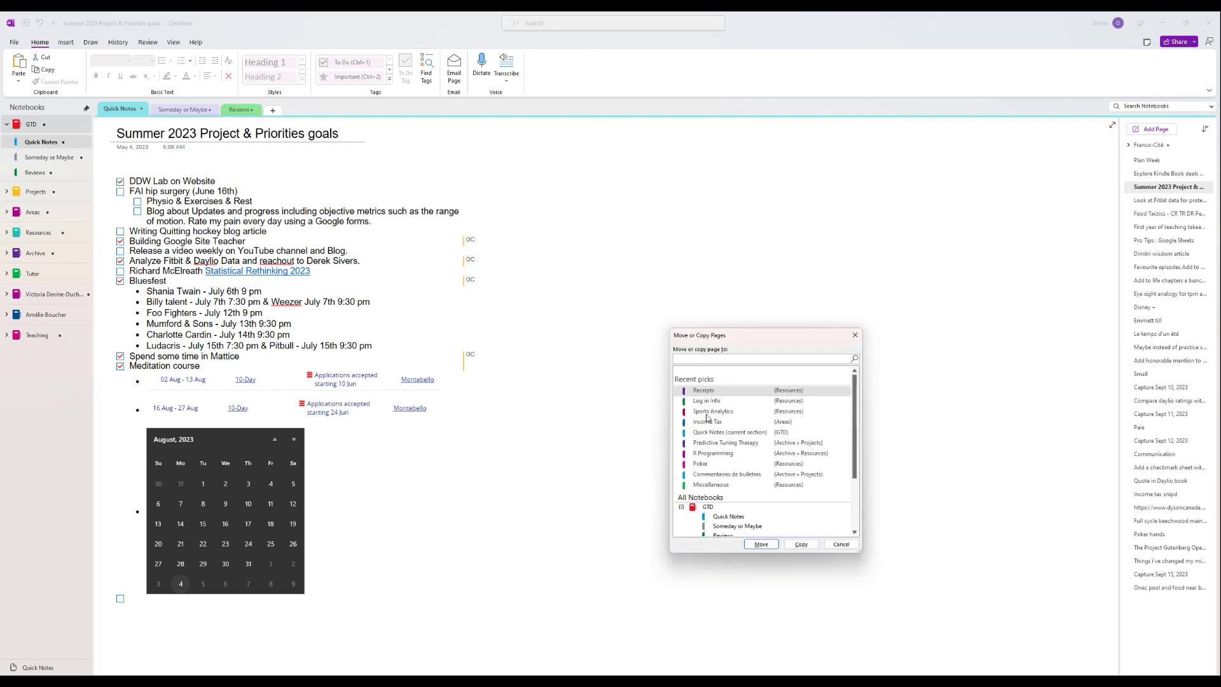
scroll(713, 448, down, 3)
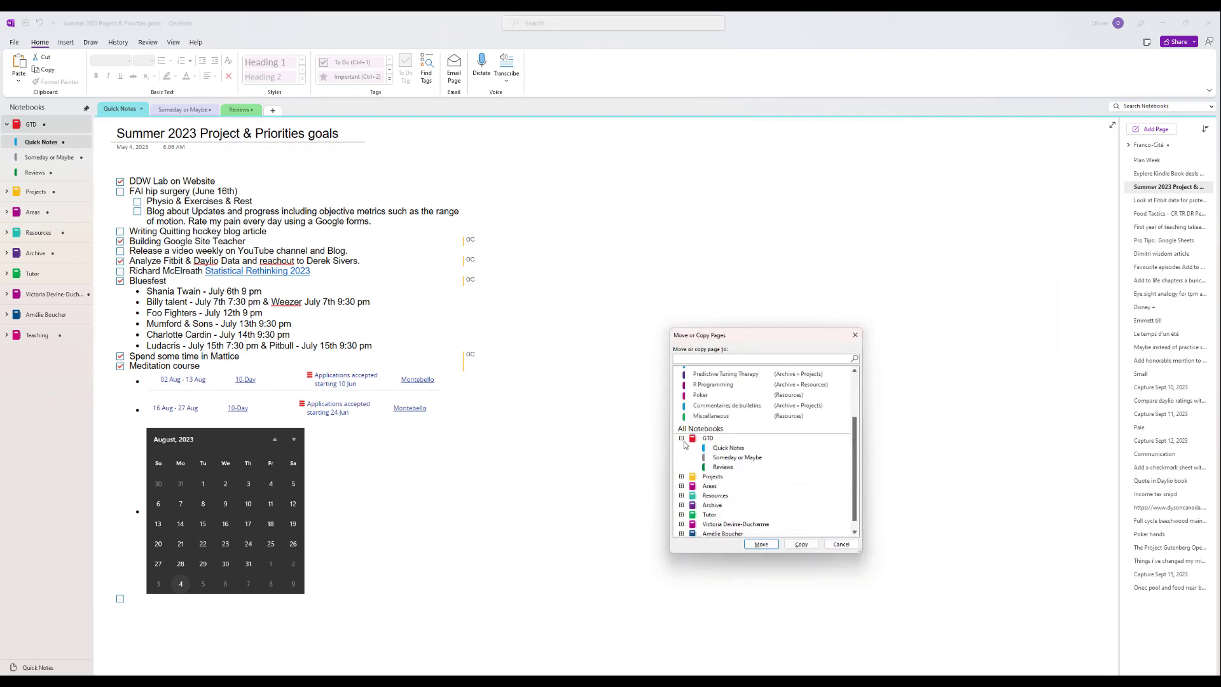
click(681, 505)
scroll(725, 470, down, 2)
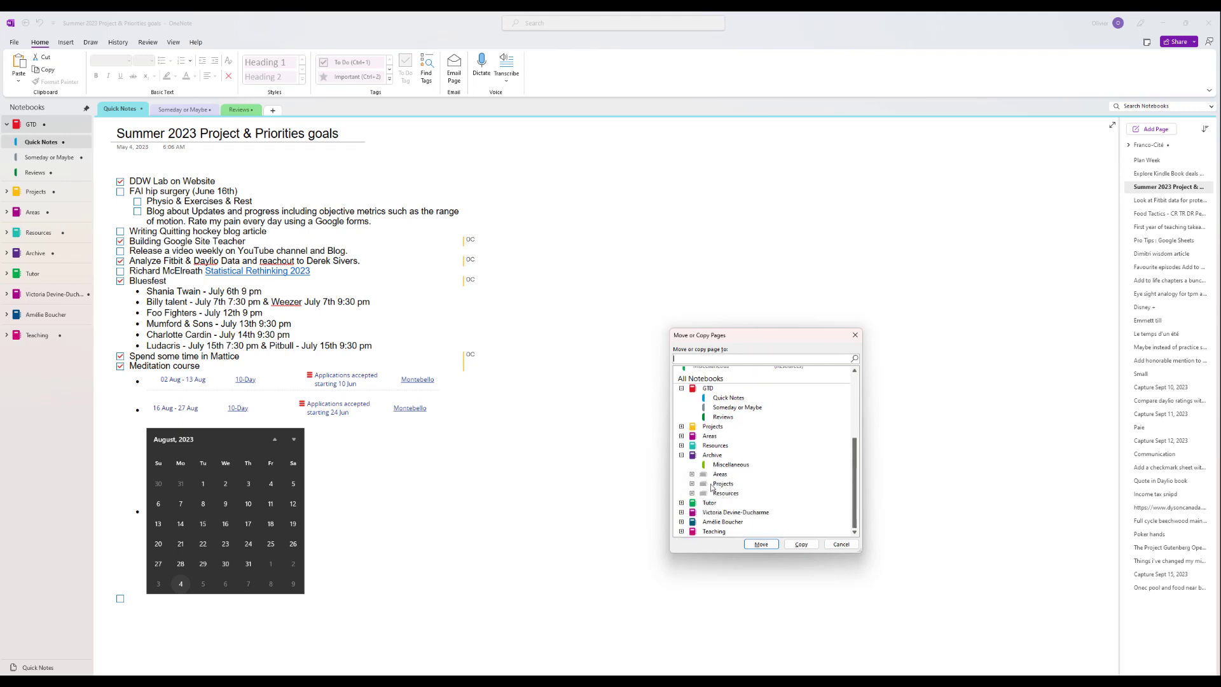
click(725, 465)
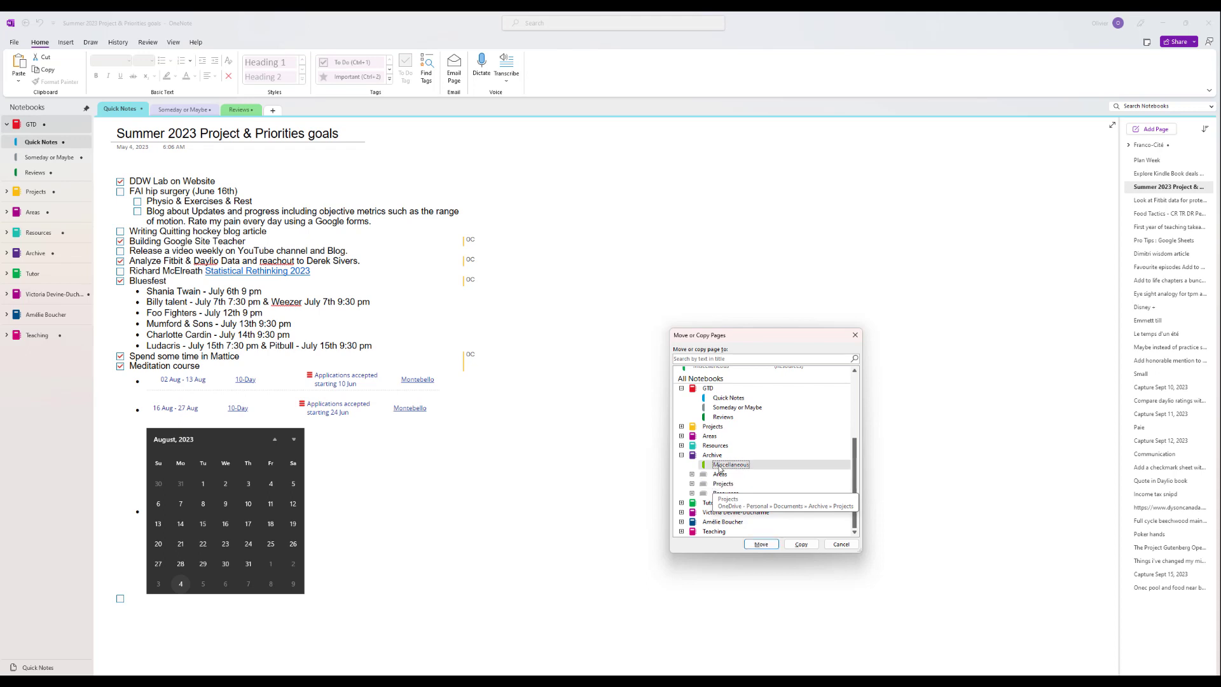
click(759, 545)
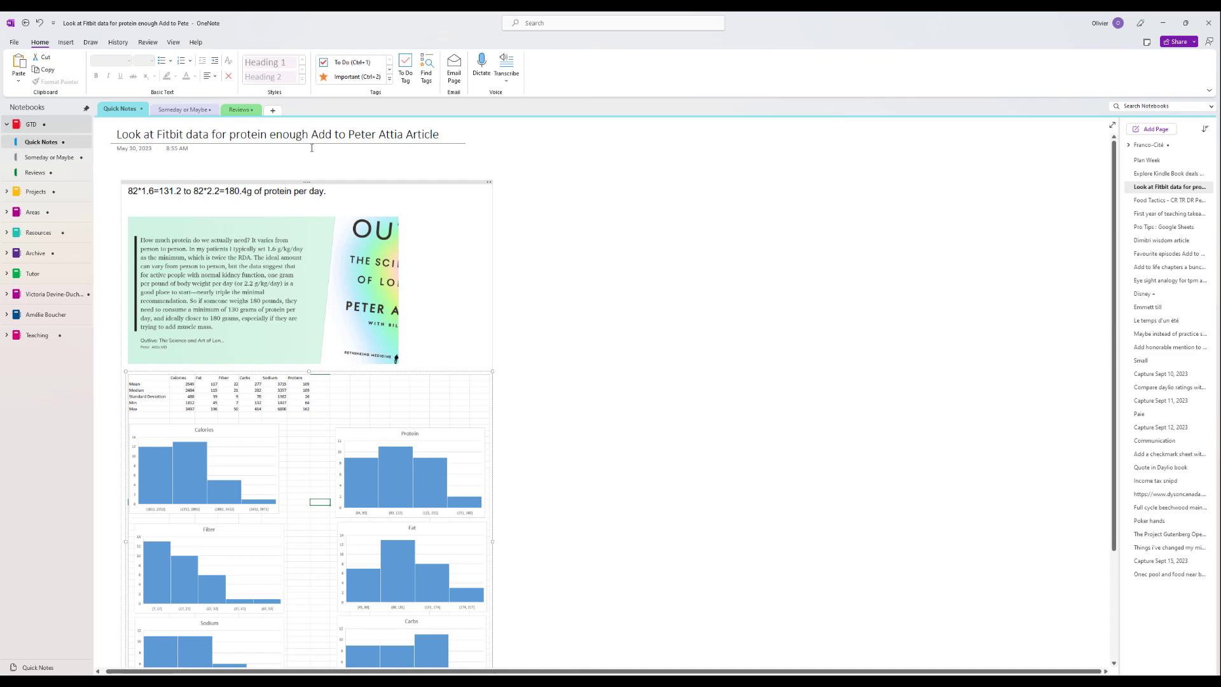
Review the Food Tactics, Fitbit, First year of teaching, Pro Tips and Dimitri wisdom pages, ending on Favourite episodes
scroll(330, 217, down, 5)
scroll(331, 217, up, 5)
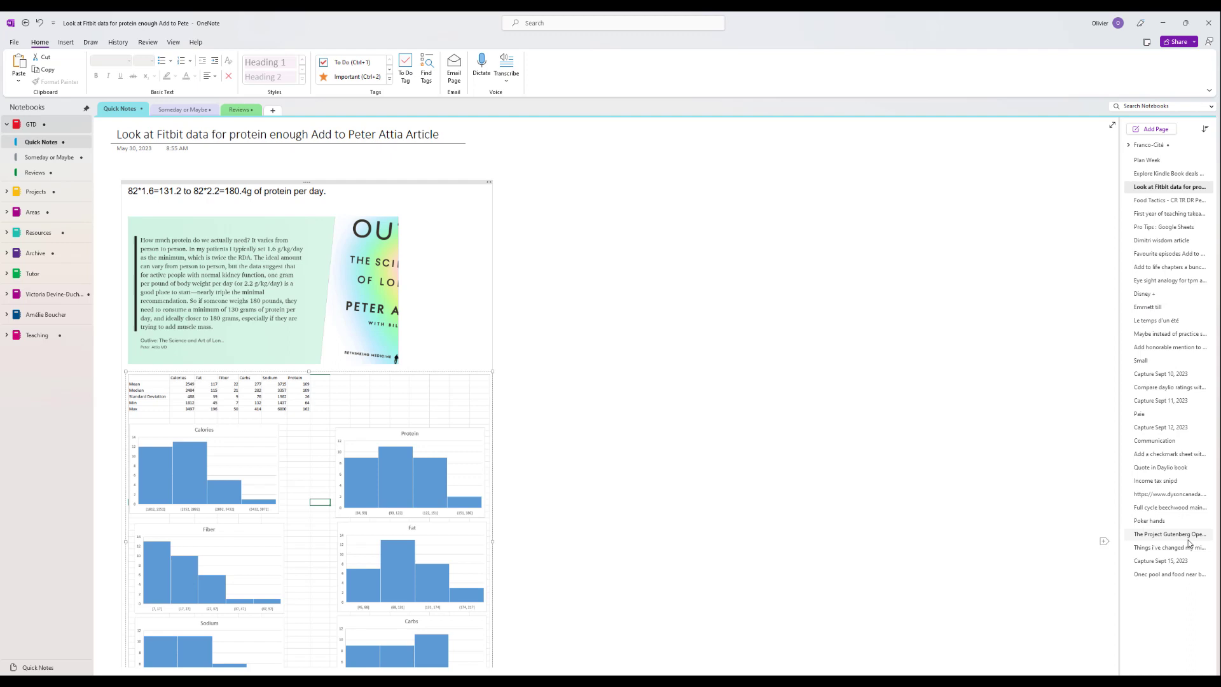
click(1163, 202)
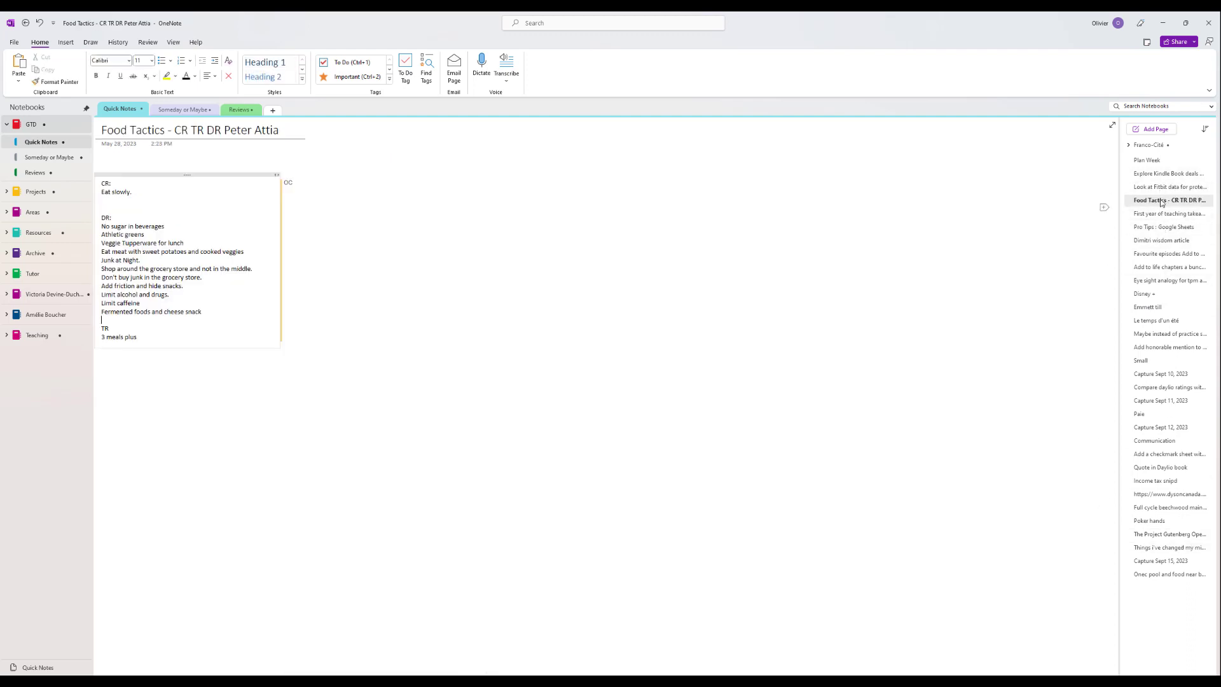
click(1156, 188)
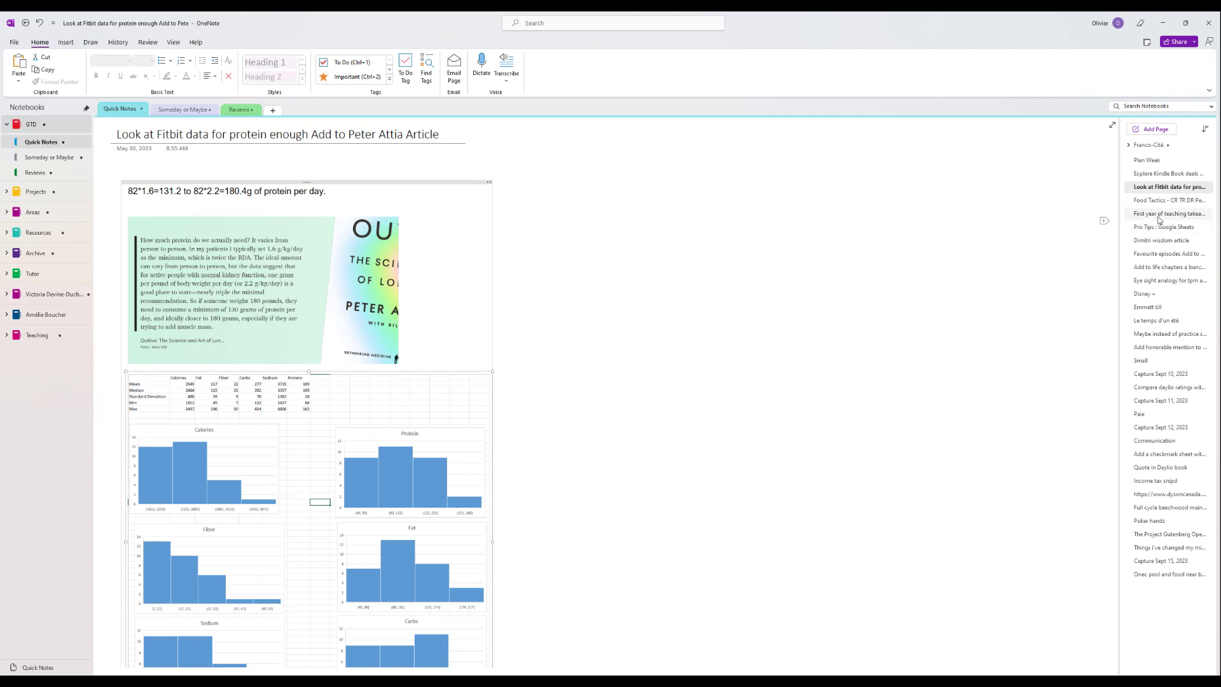
click(1157, 214)
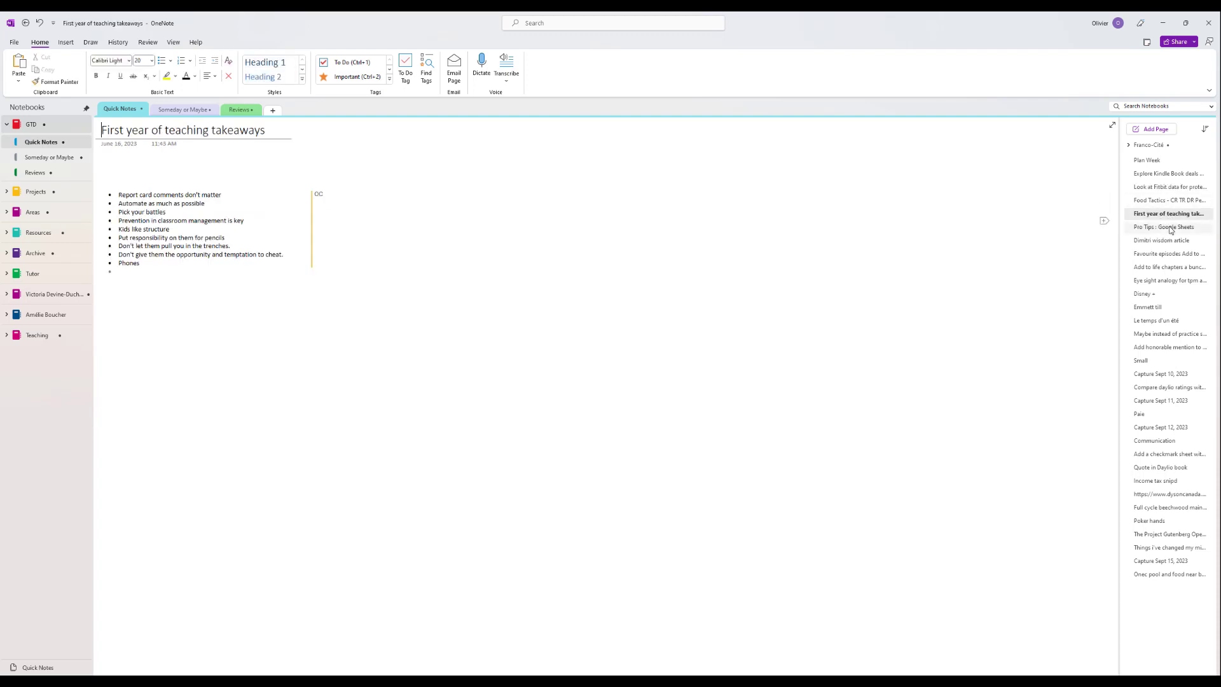
click(1170, 228)
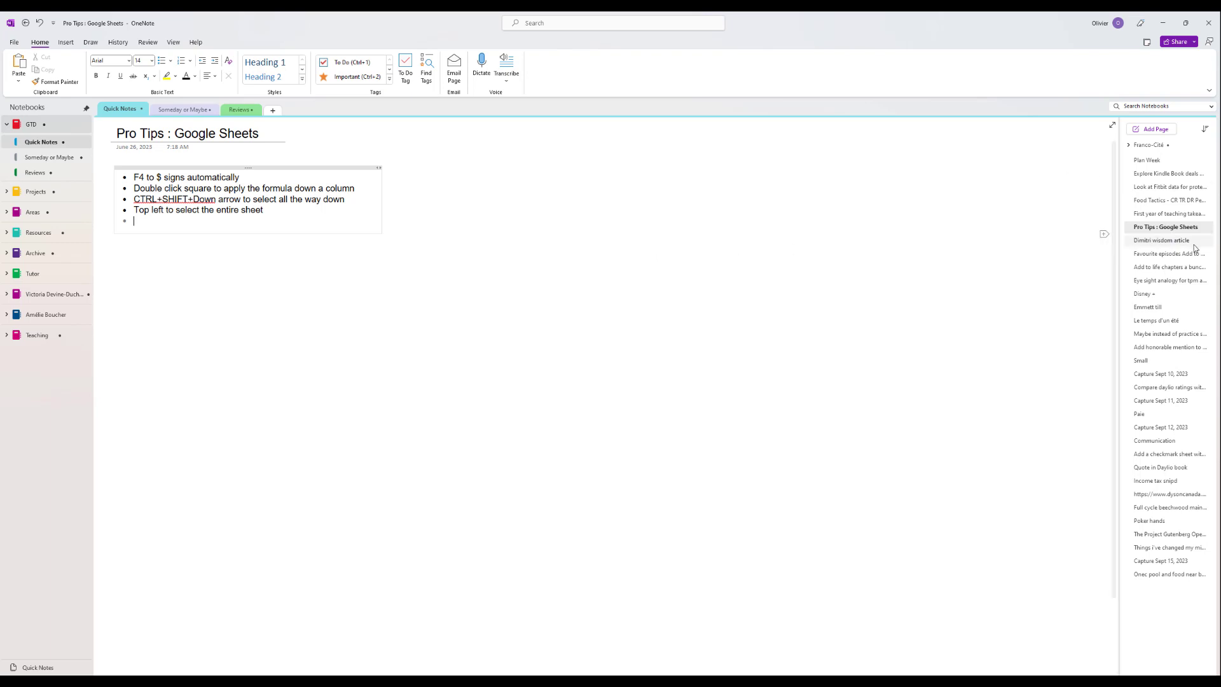
click(1158, 245)
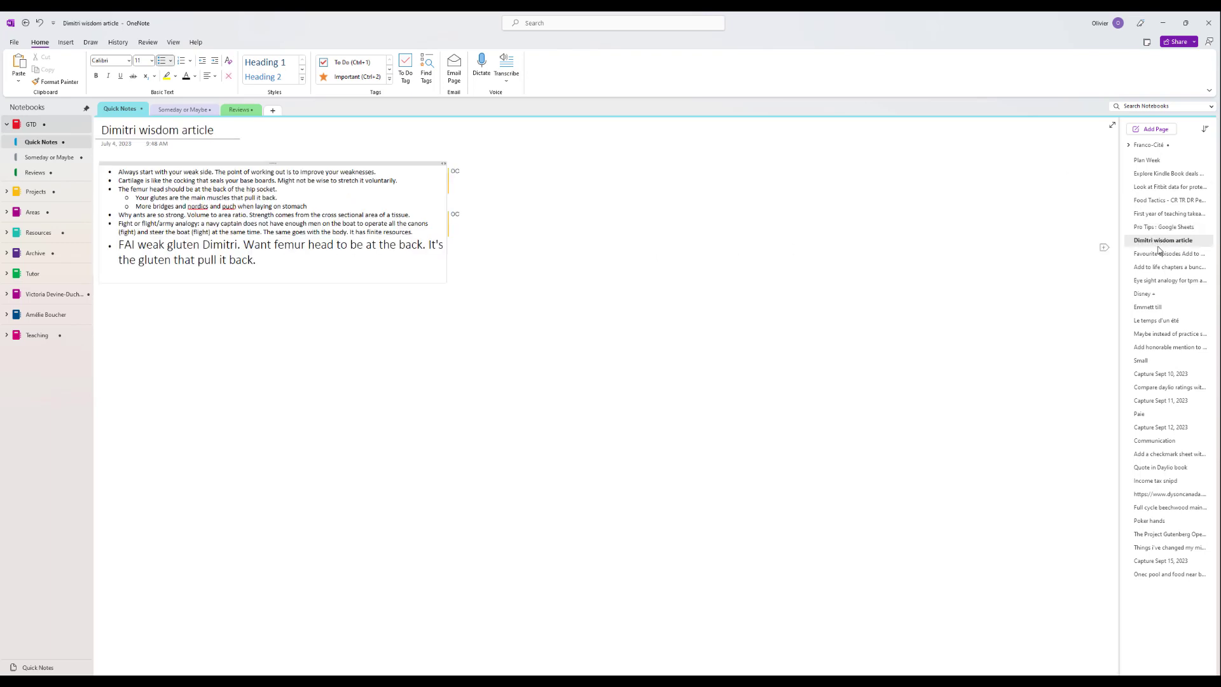
click(1157, 254)
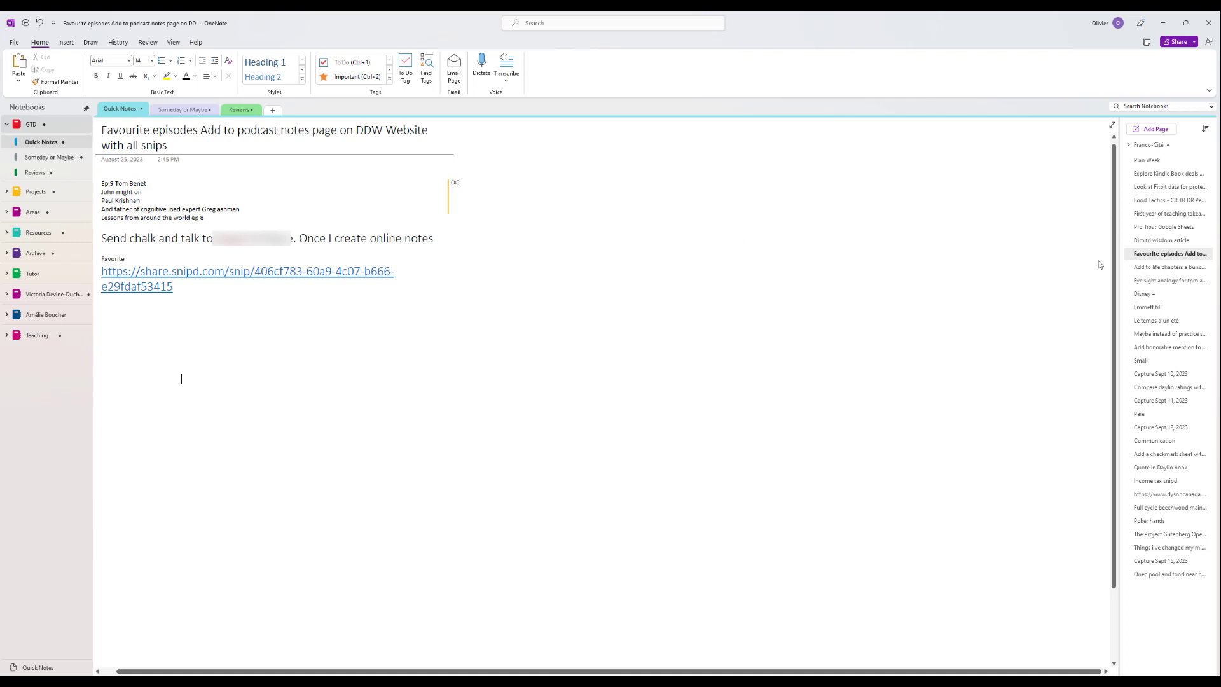
Delete the Favourite episodes and Add to life chapters pages, expanding Projects in the notebook pane
right_click(1142, 254)
click(1095, 277)
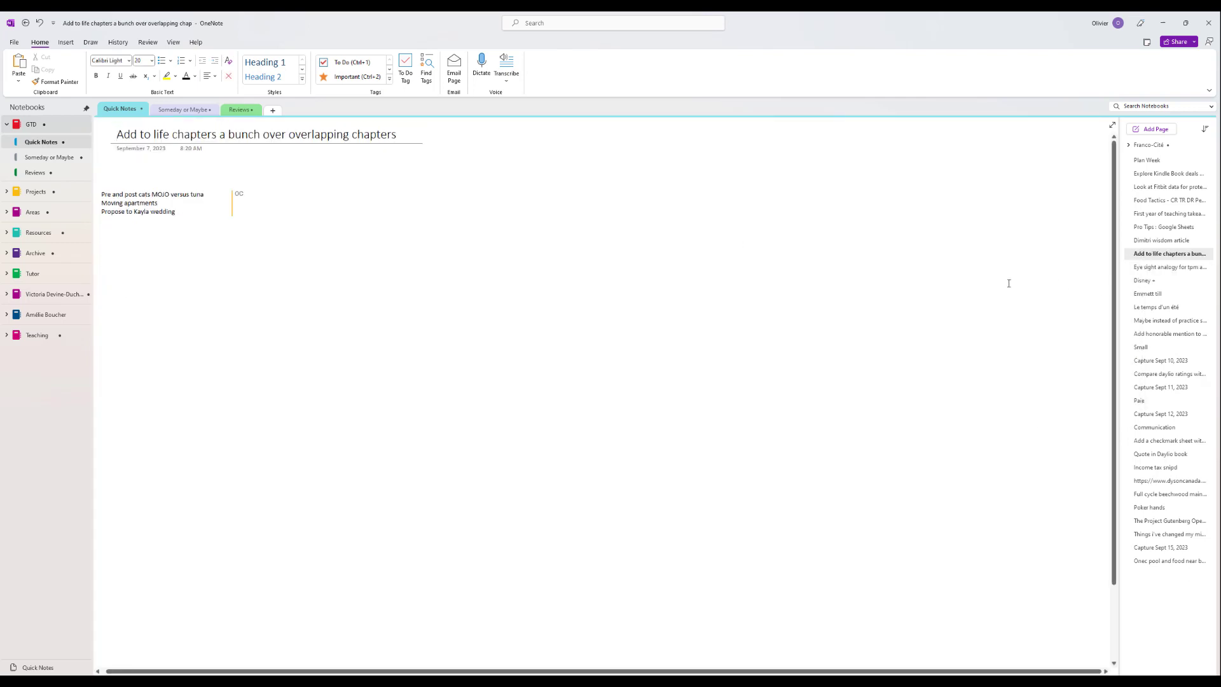
click(7, 193)
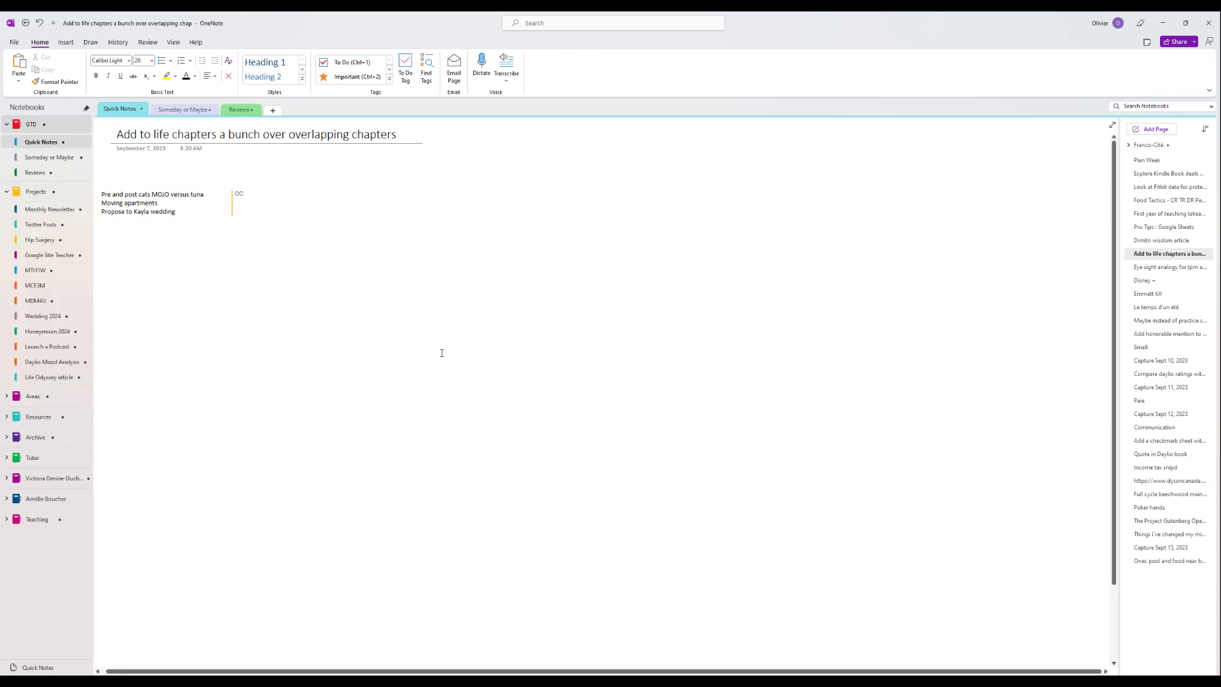
click(1154, 254)
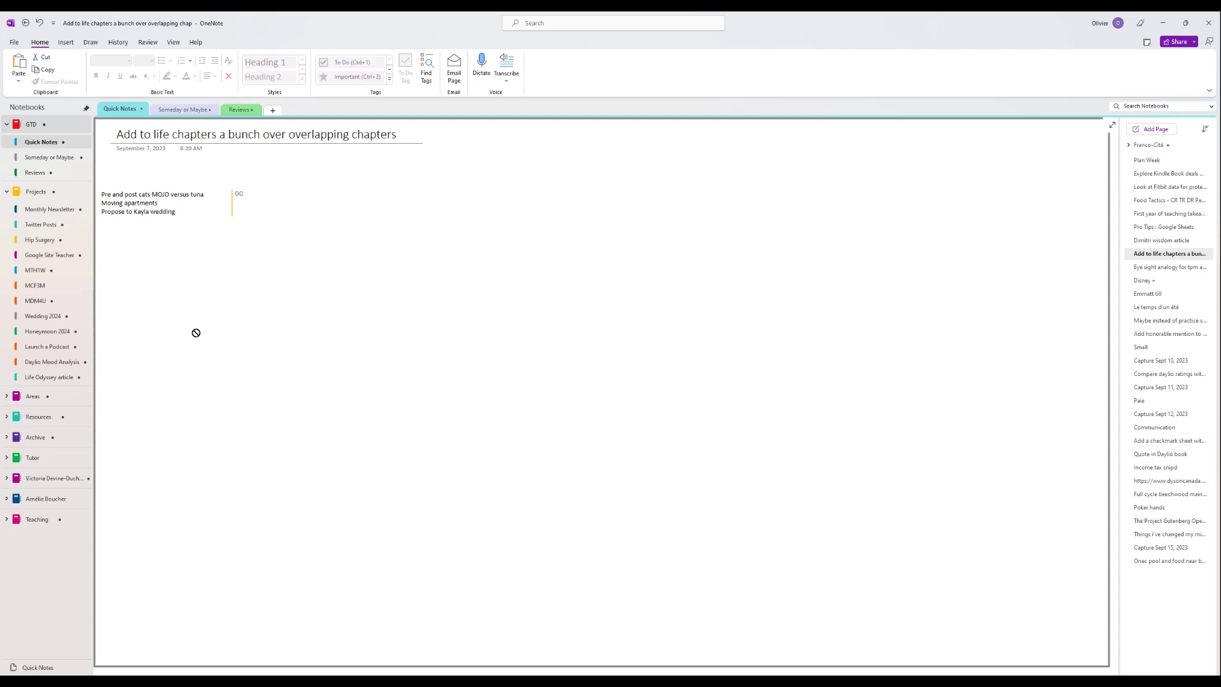
key(Delete)
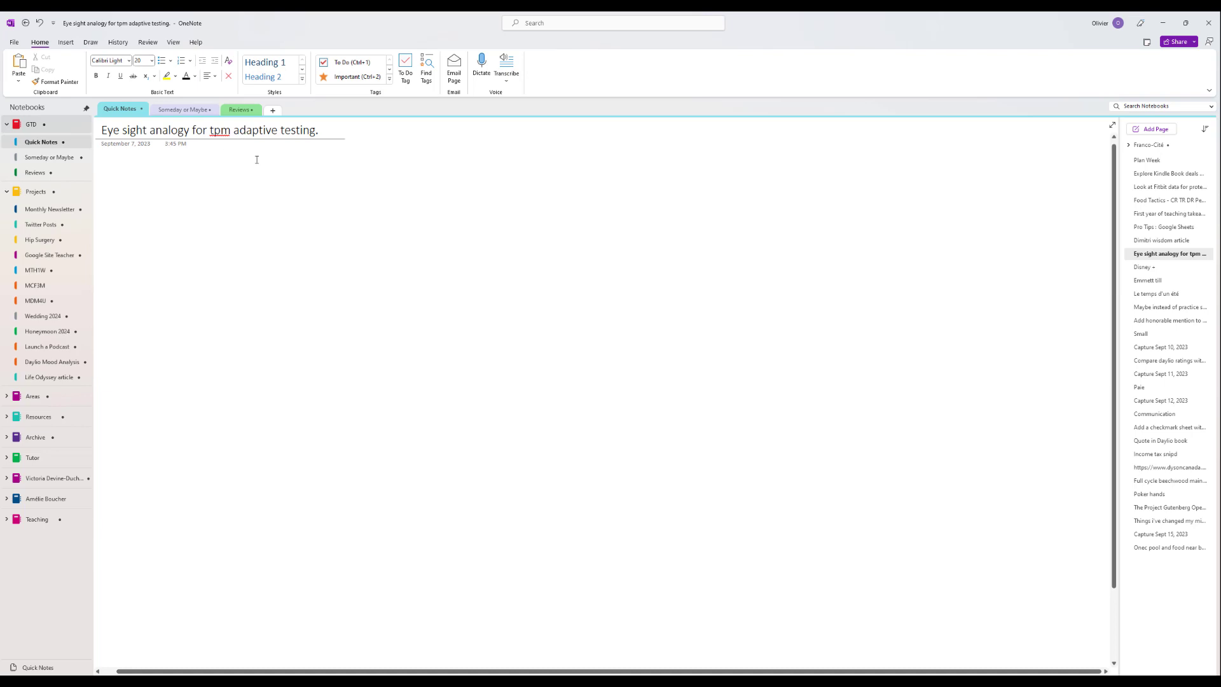
Browse the Eye sight, Disney +, Emmett till and Le temps d'un été pages, then open Maybe instead of practice sets
drag(324, 131, 234, 131)
click(1168, 268)
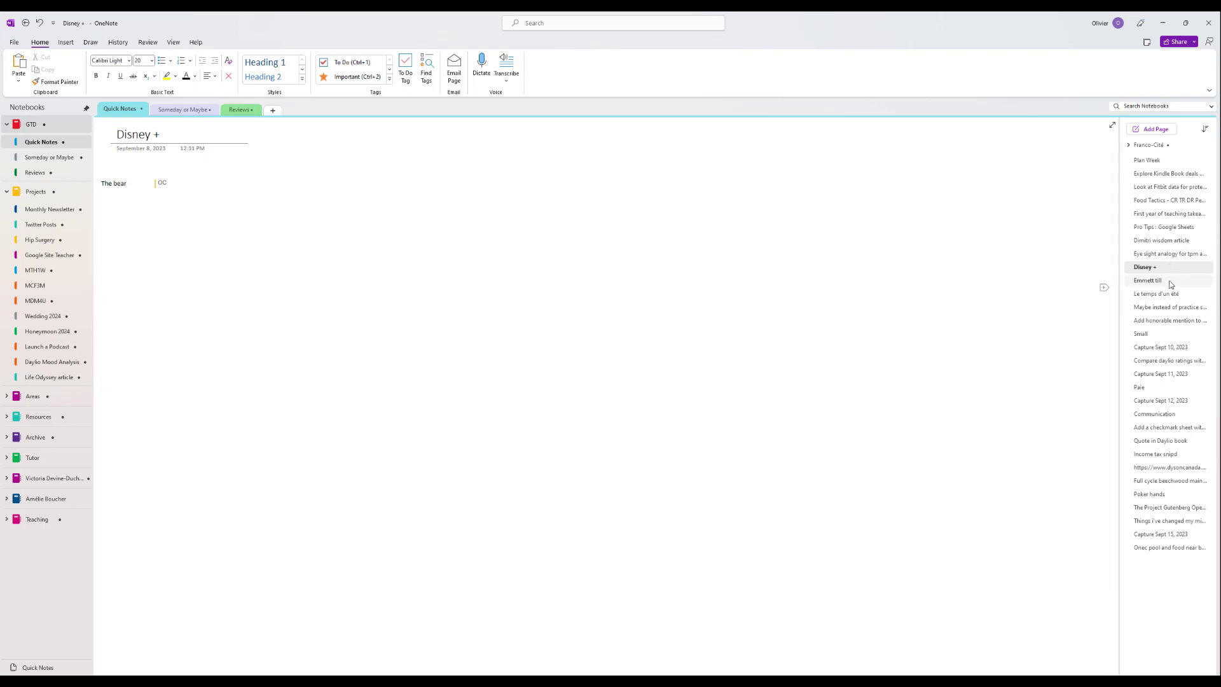
click(1170, 283)
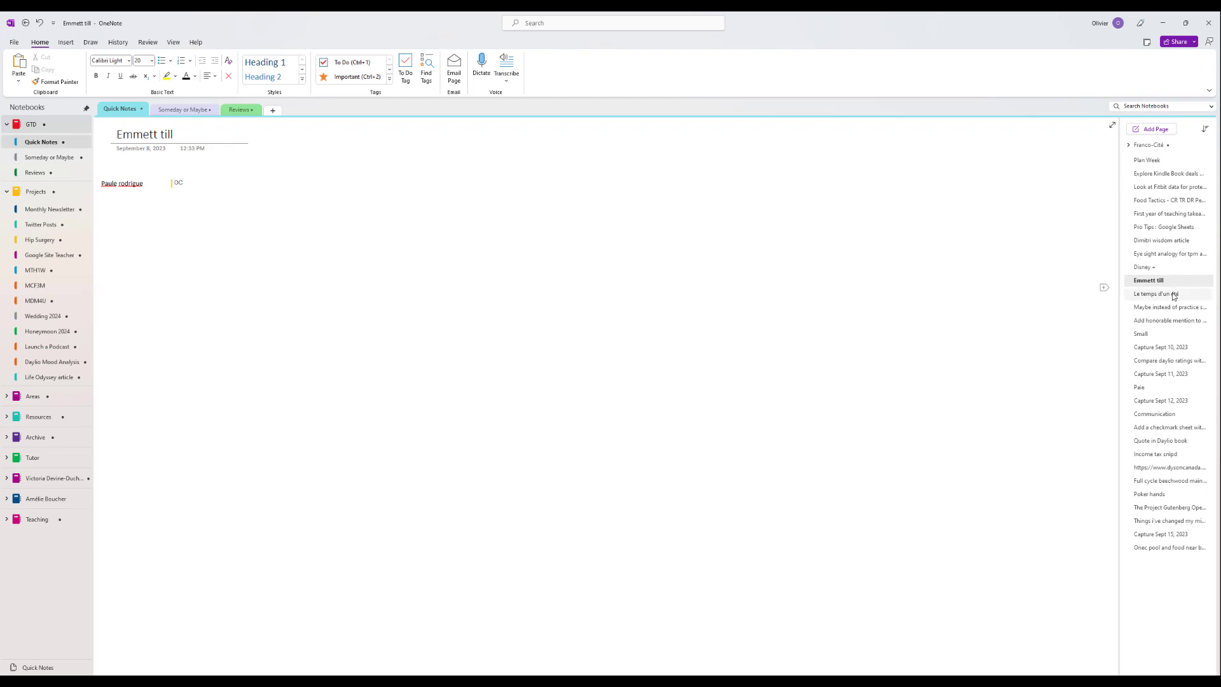
click(1171, 296)
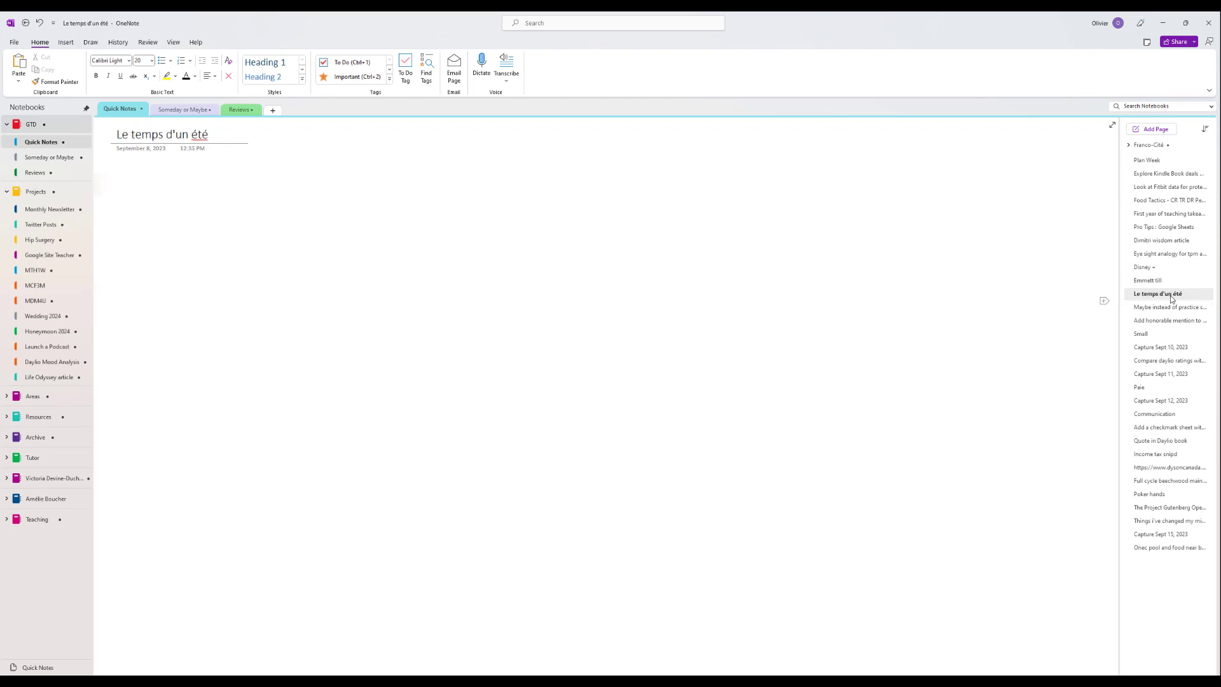
click(1167, 280)
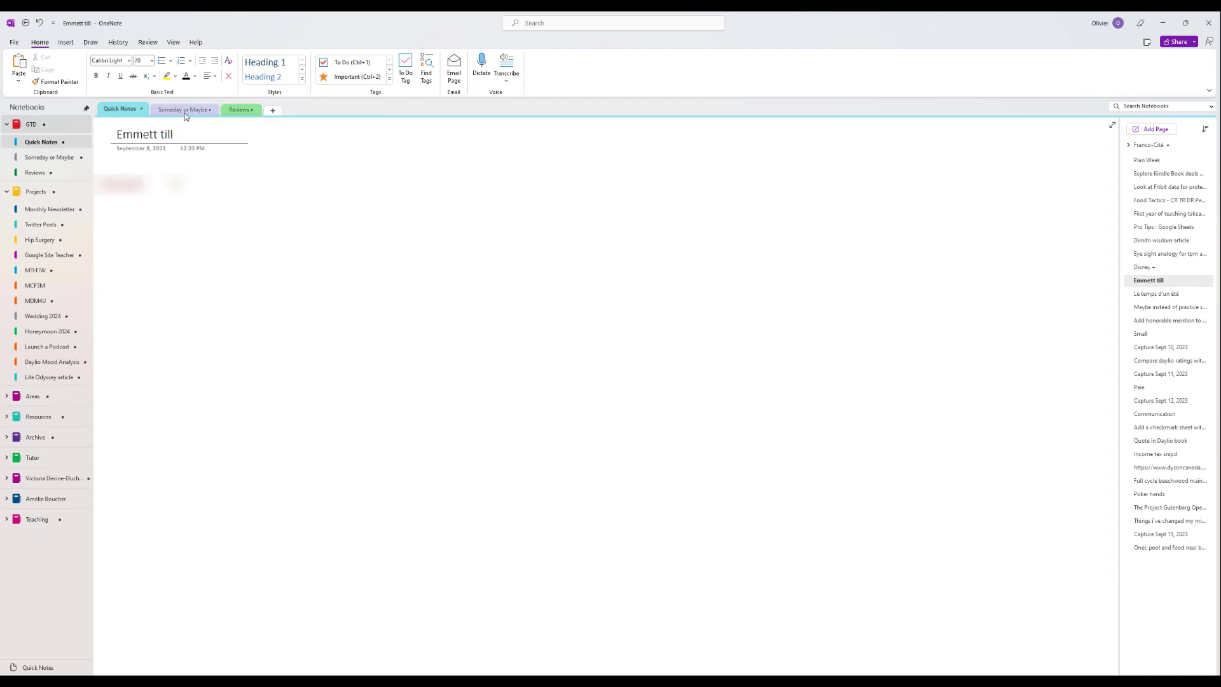
click(216, 169)
click(1157, 294)
shift+click(1154, 270)
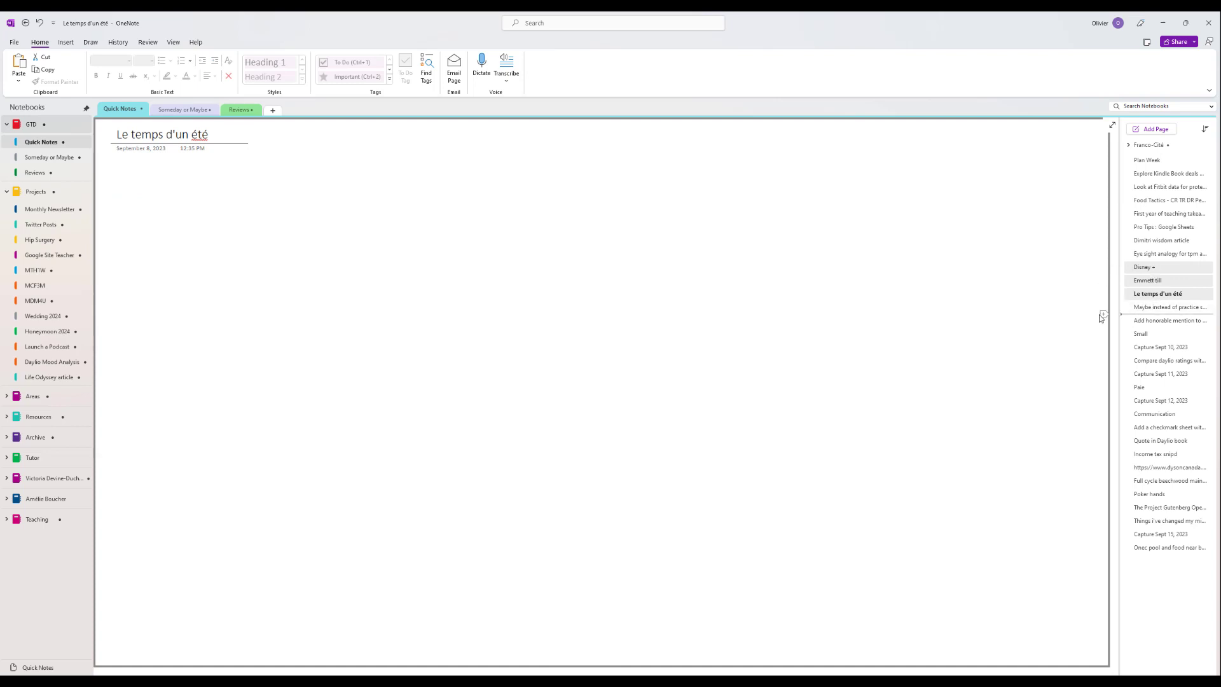
click(1154, 307)
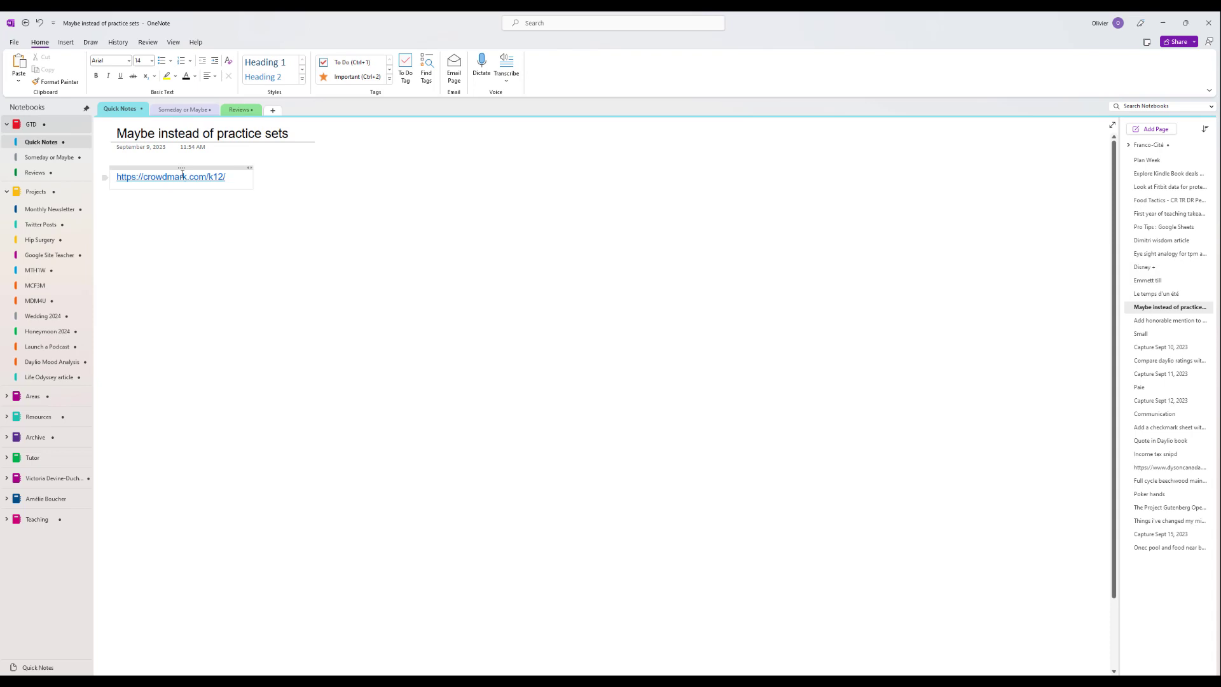
Delete the Maybe instead of practice sets page, toggling Projects and Areas, then view the Small page
click(7, 192)
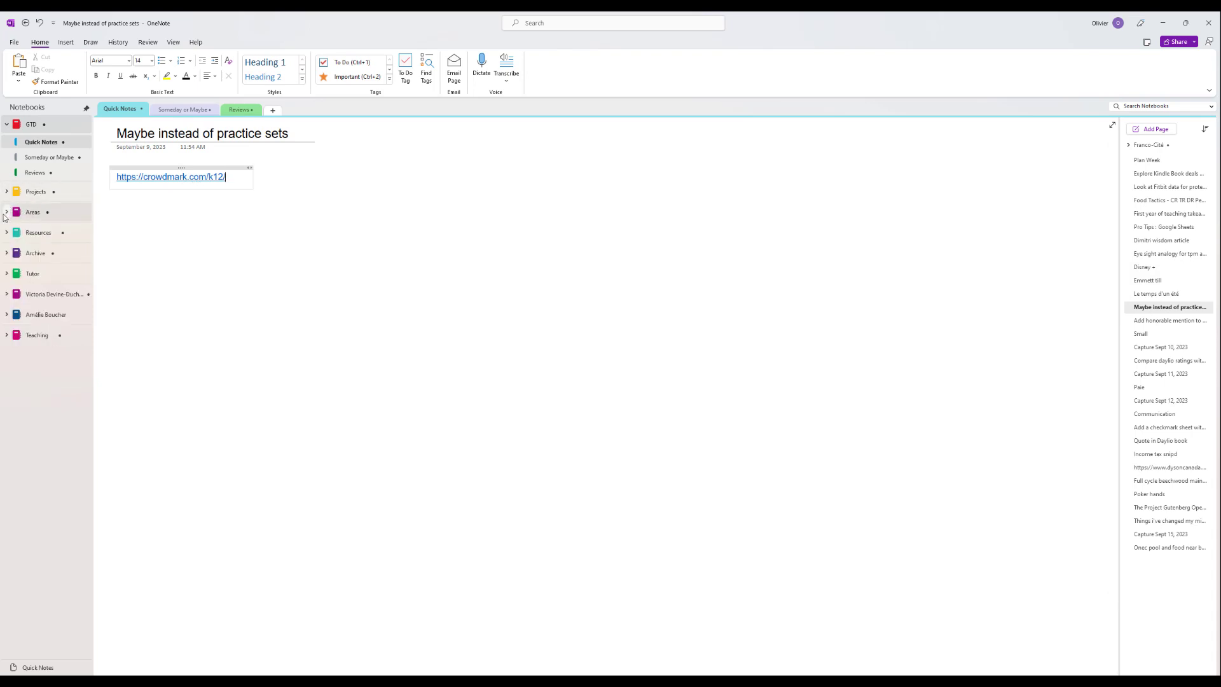
click(7, 213)
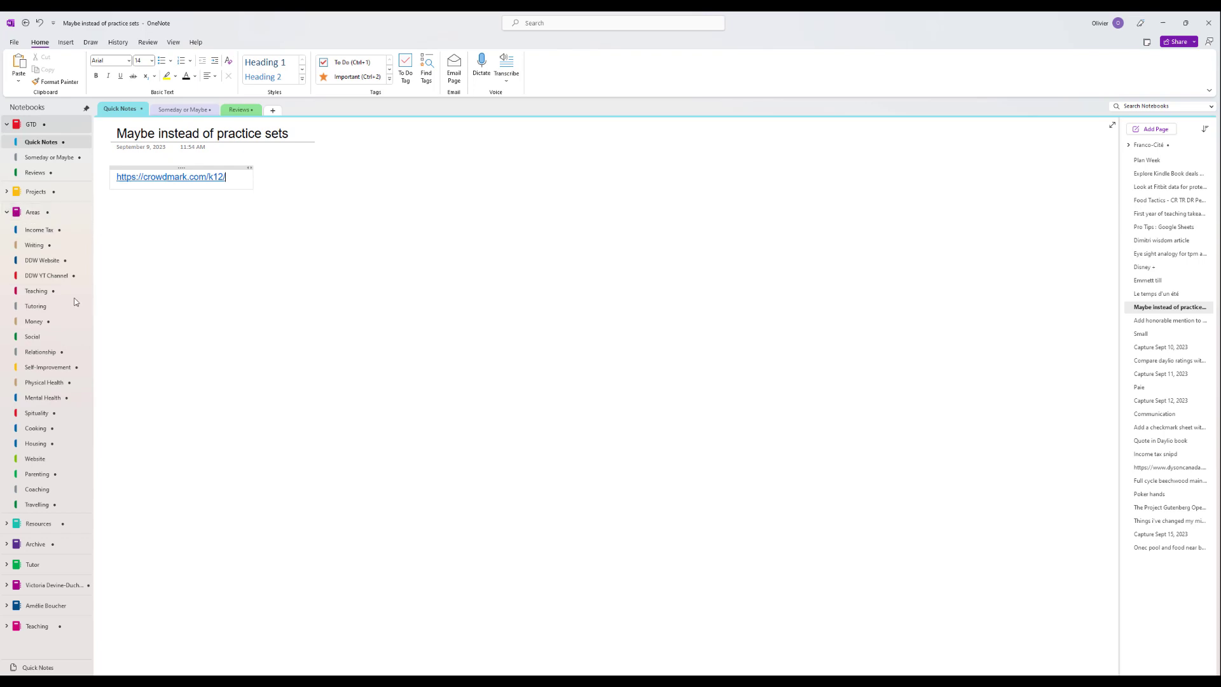
click(872, 306)
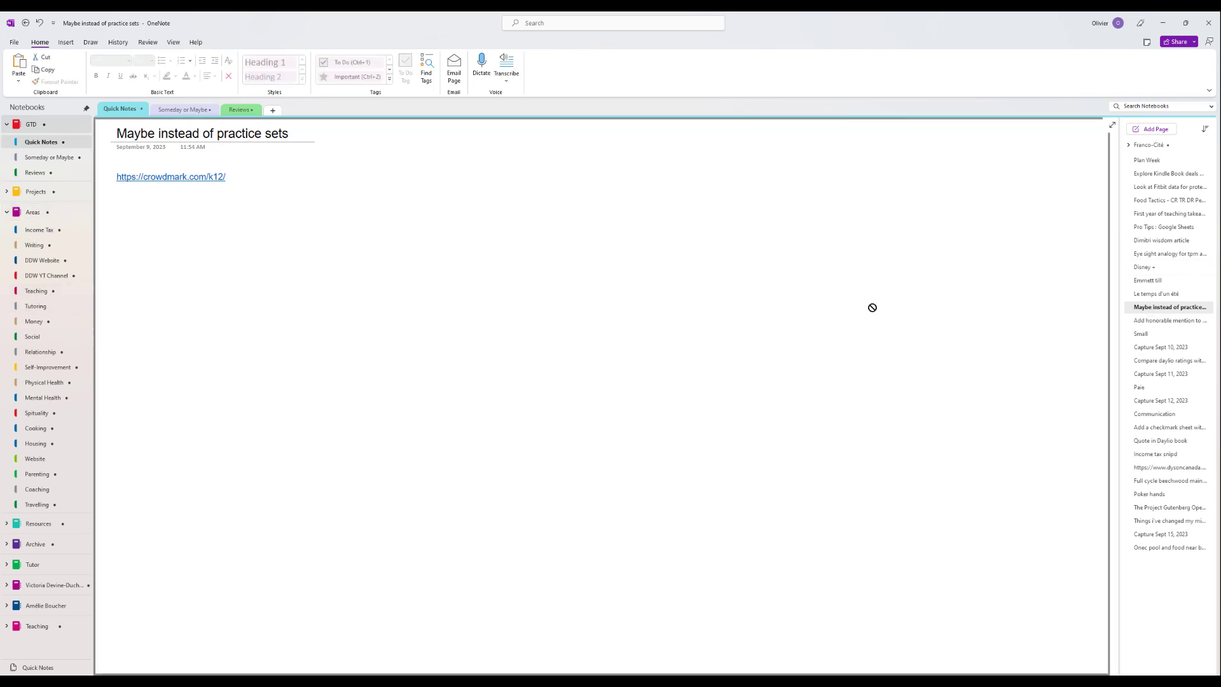
key(Delete)
click(7, 212)
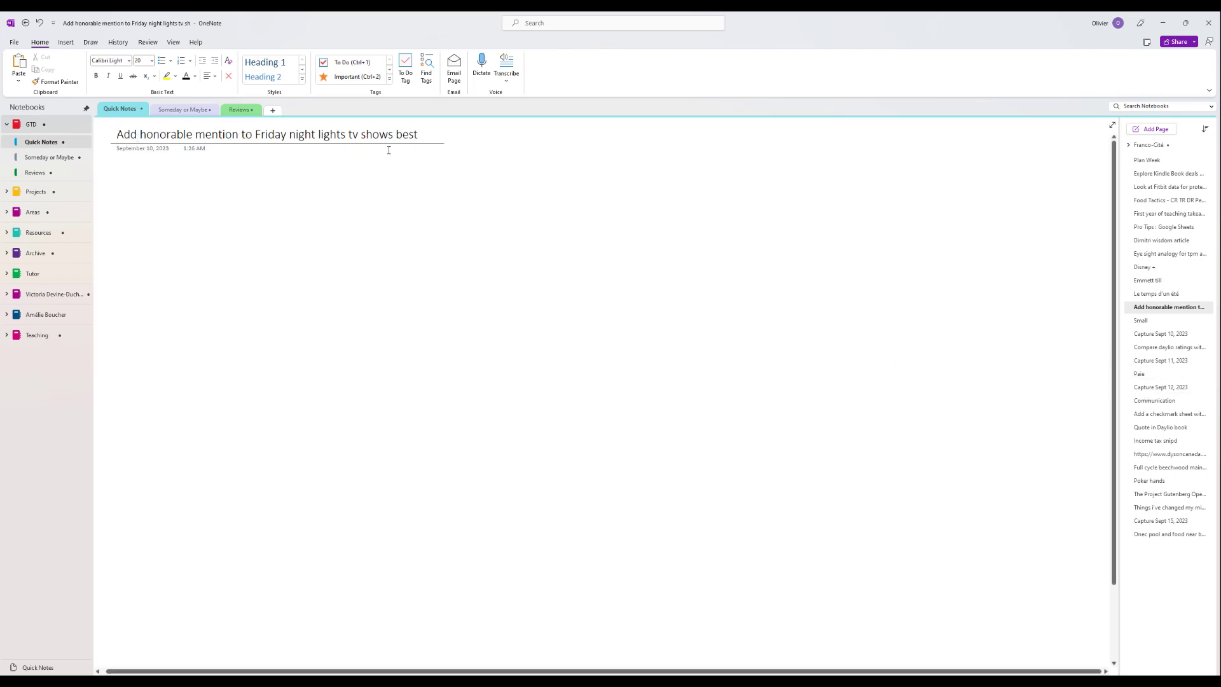
click(1138, 326)
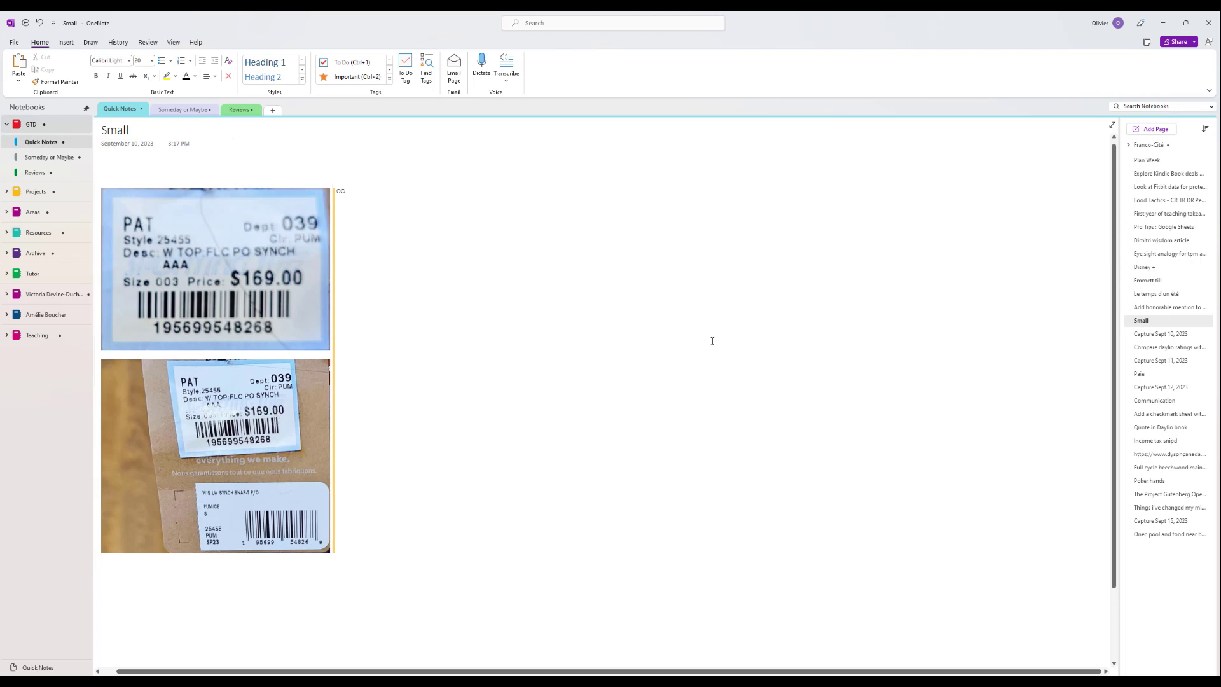
Review Capture Sept 10, 2023, then file the Compare daylio ratings page into a Projects section
click(1147, 335)
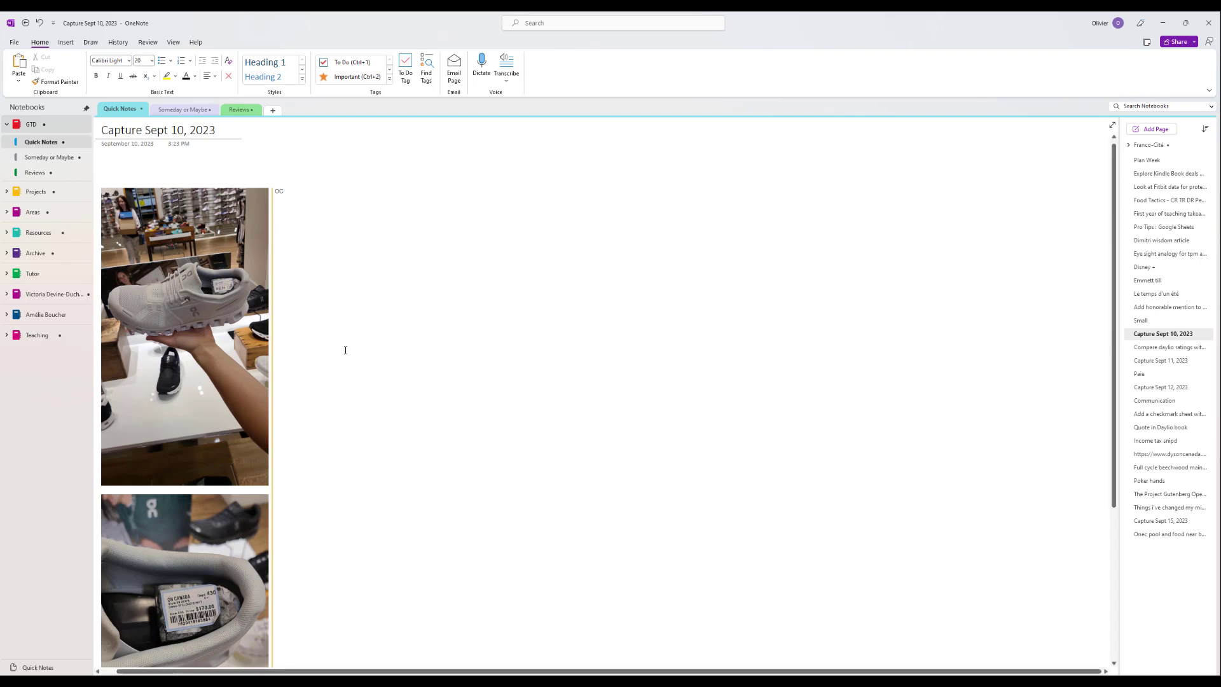
scroll(343, 346, down, 2)
scroll(343, 346, up, 2)
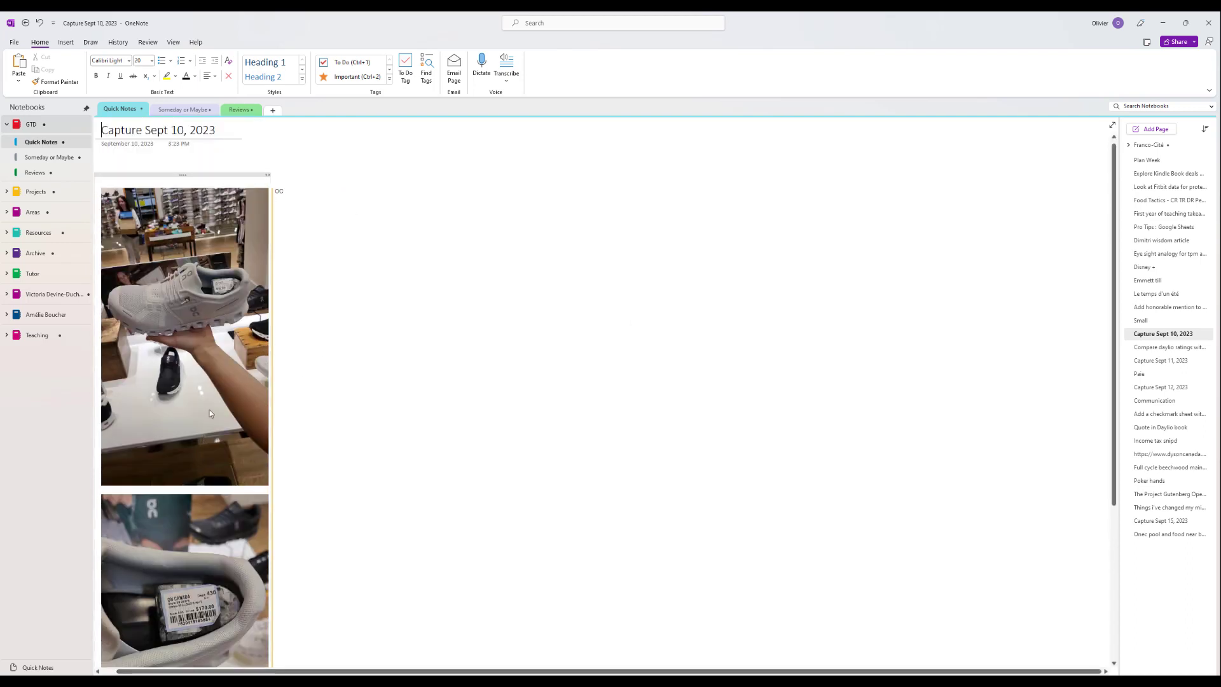
click(1152, 348)
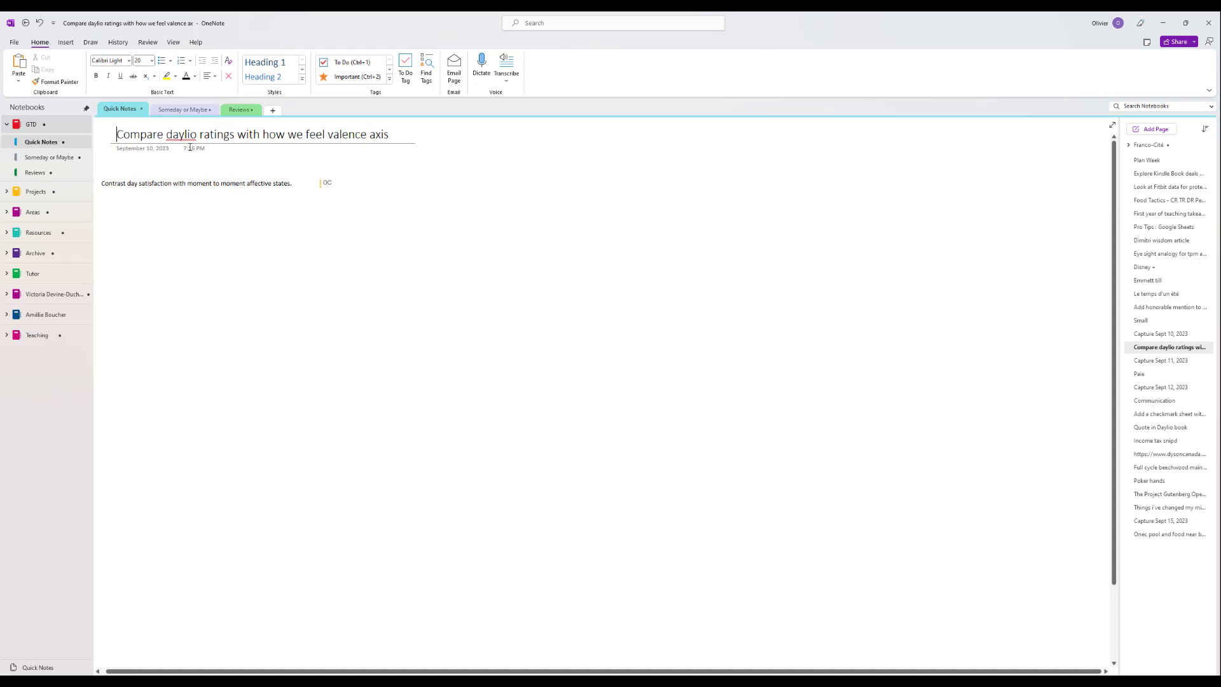
click(5, 192)
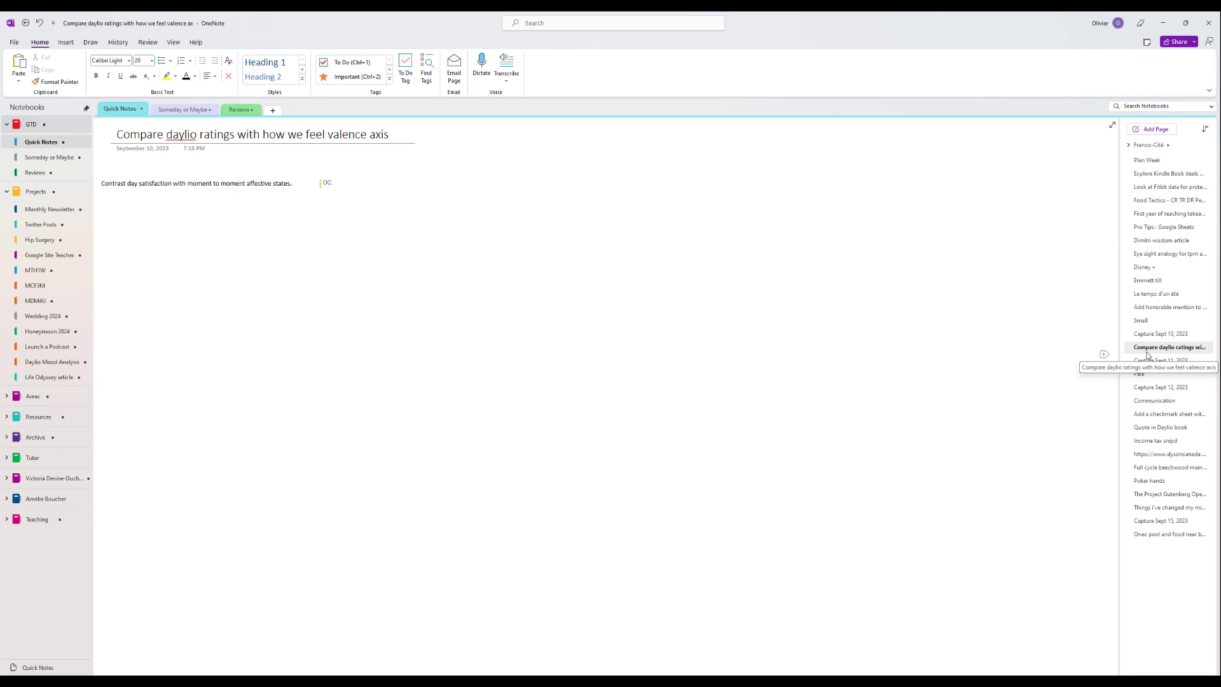
drag(1148, 355, 67, 362)
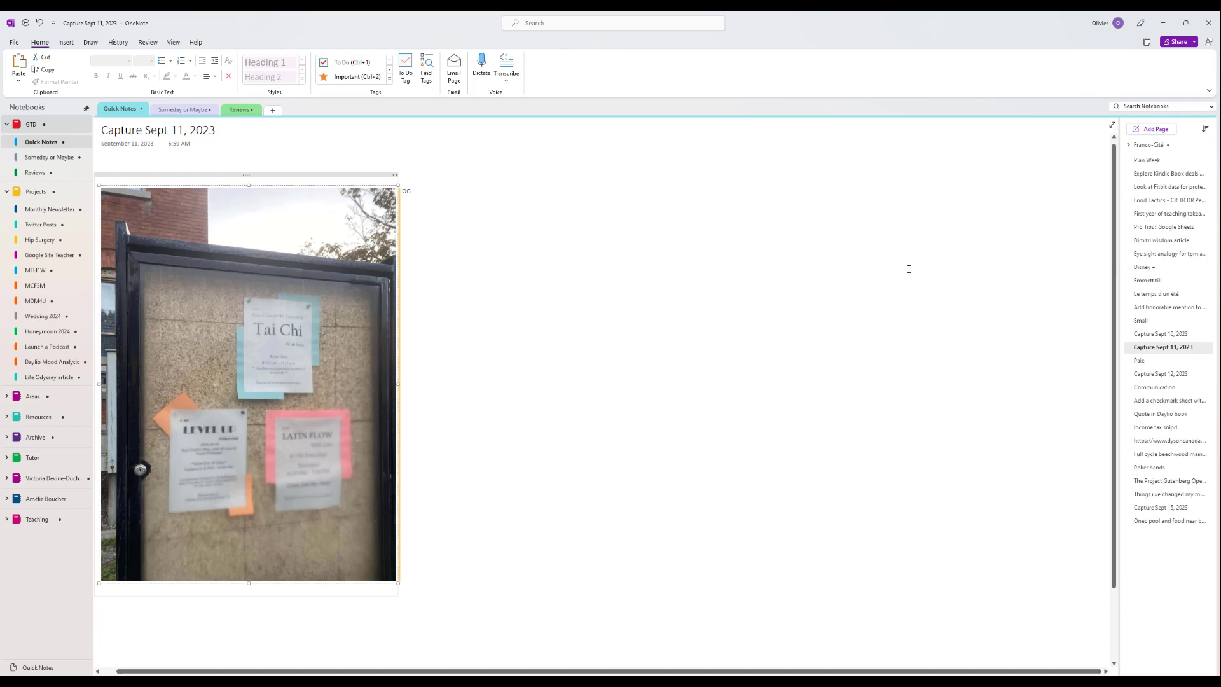
Delete the Paie and Capture Sept 12, 2023 pages, with the Areas group expanded
click(1155, 361)
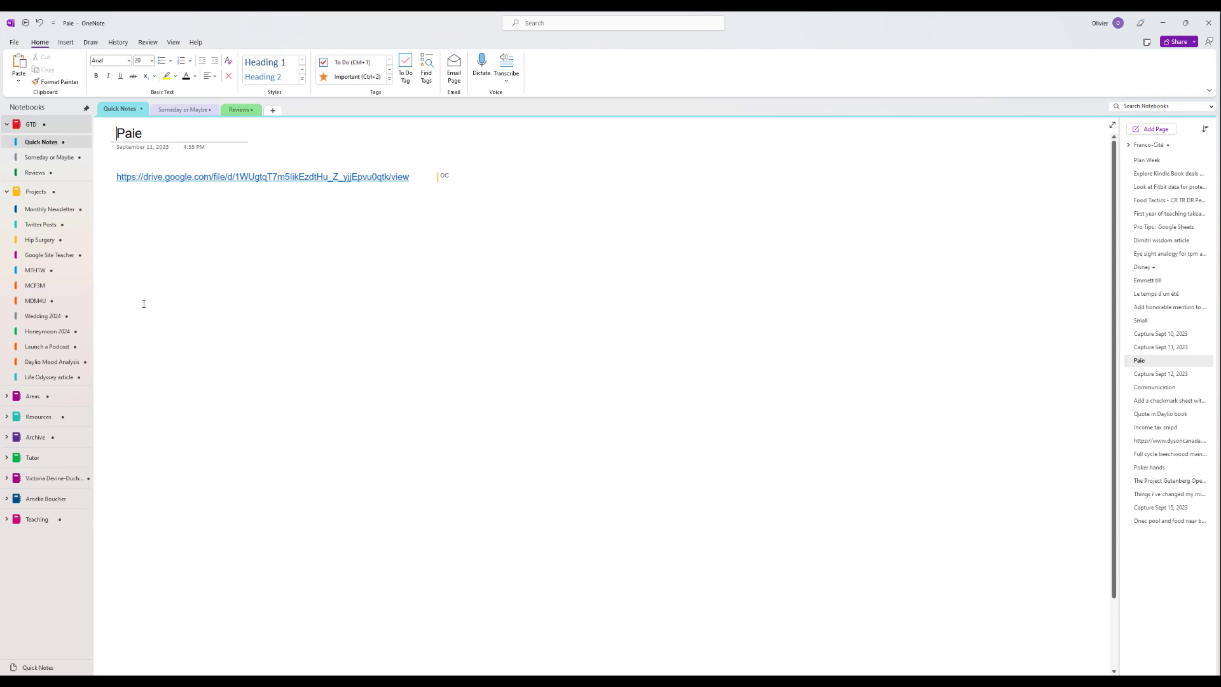
click(7, 397)
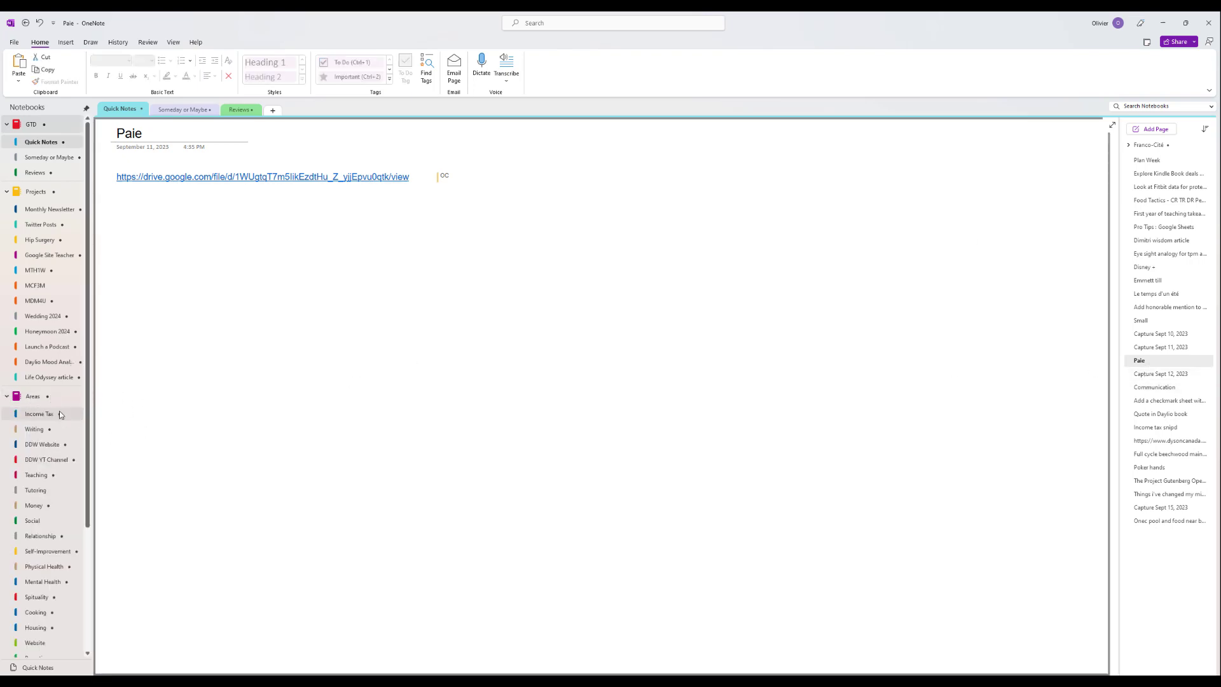
key(Delete)
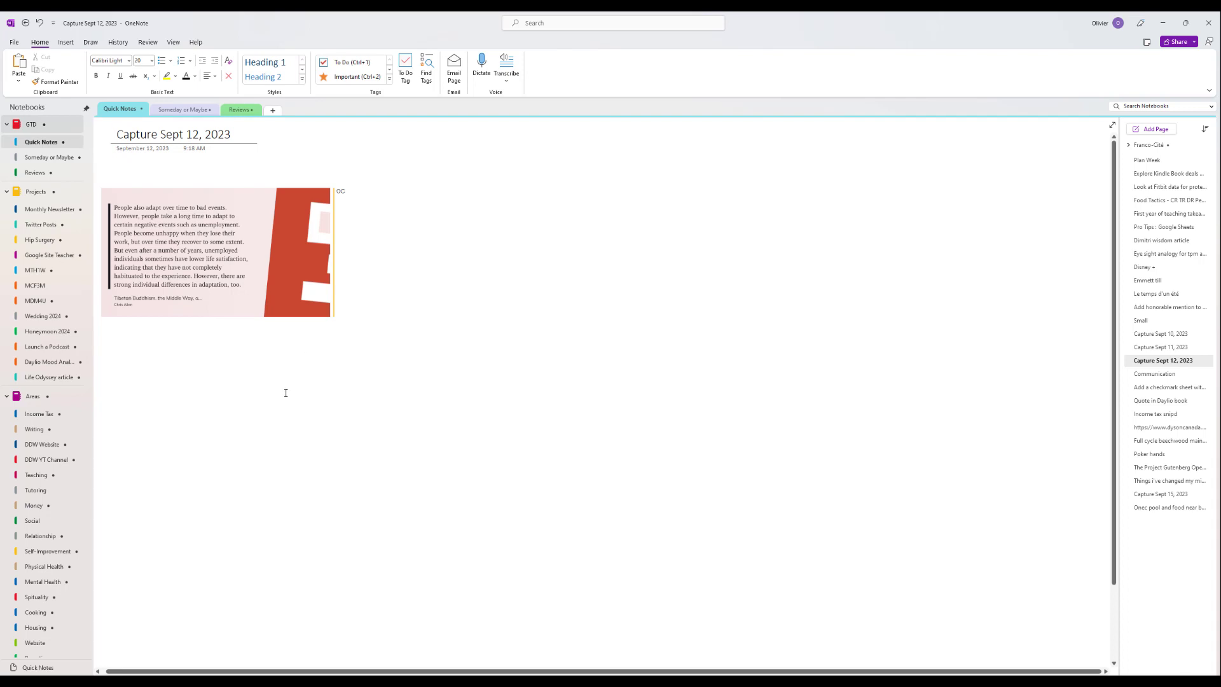
key(Delete)
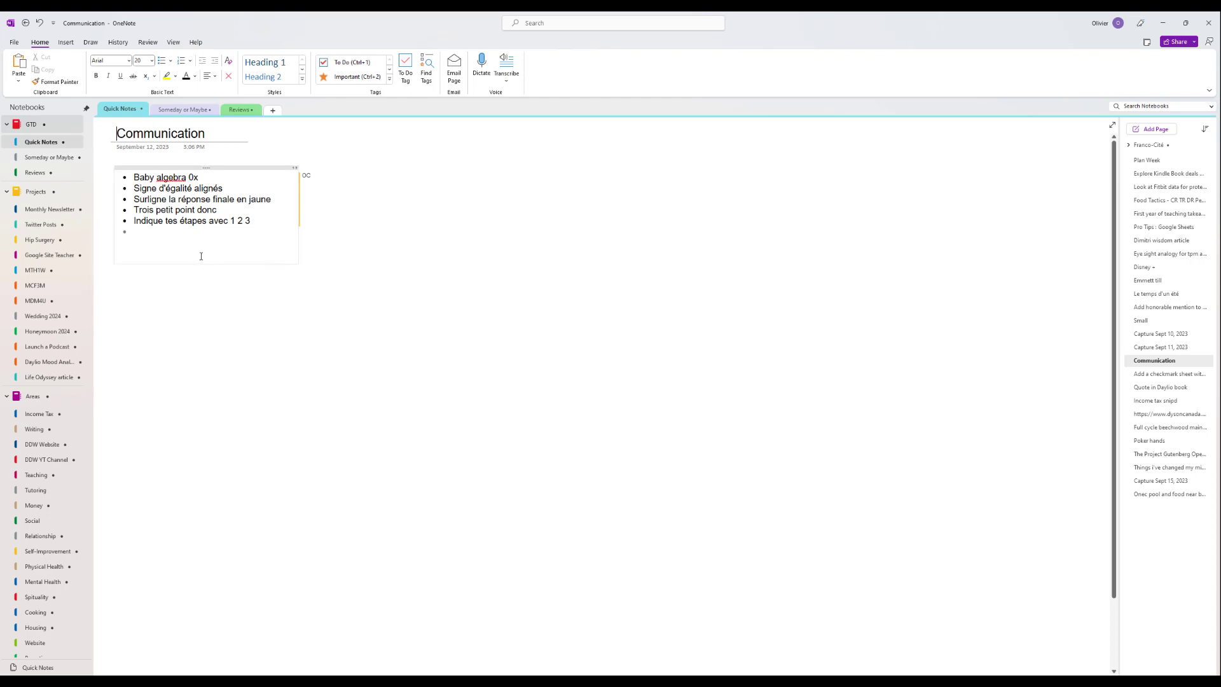
File the Communication page into an Areas section
drag(184, 255, 134, 173)
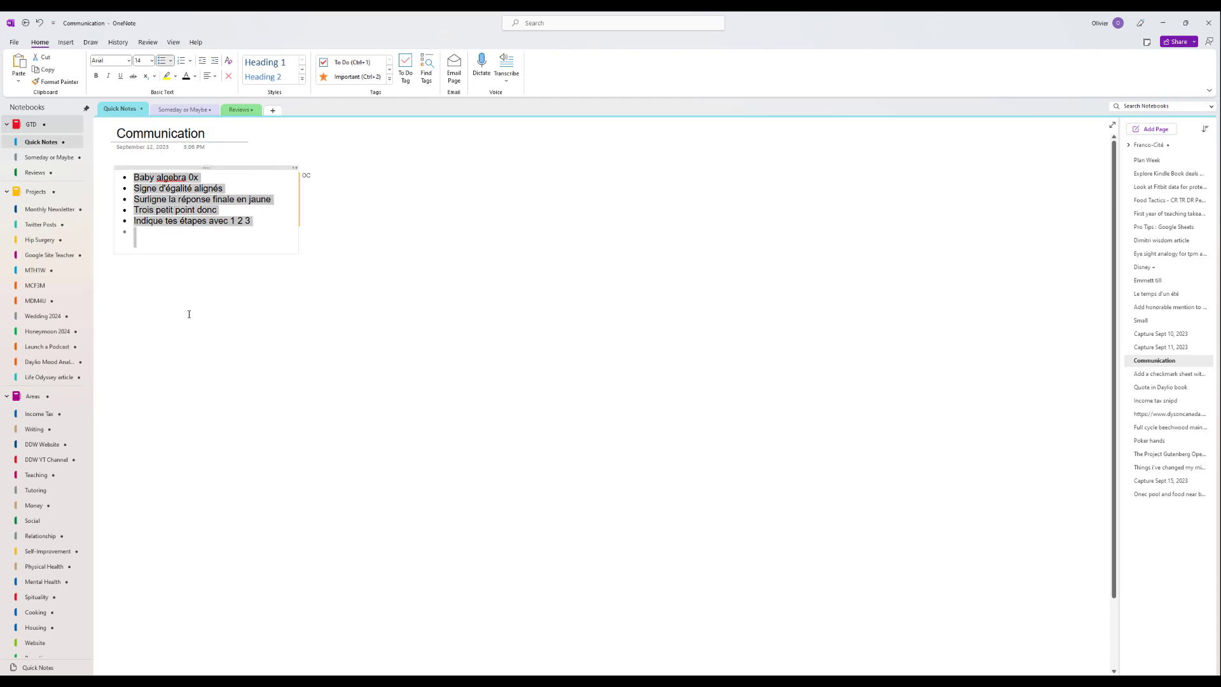
click(173, 266)
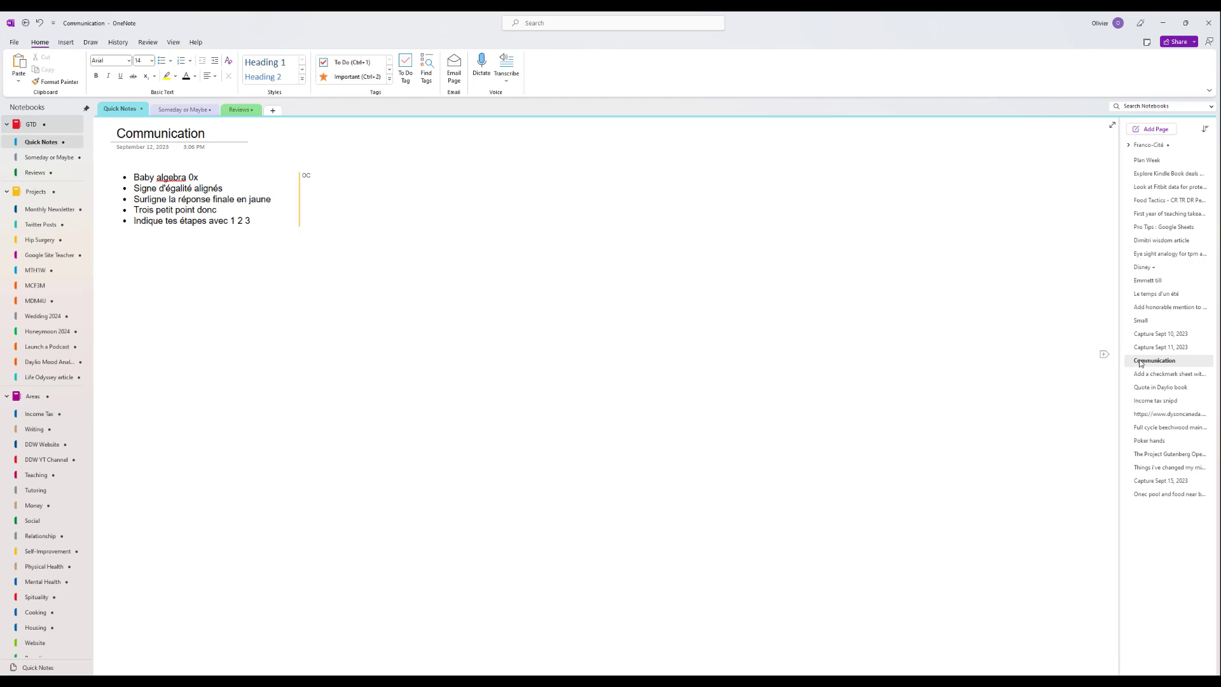
drag(1140, 362, 64, 267)
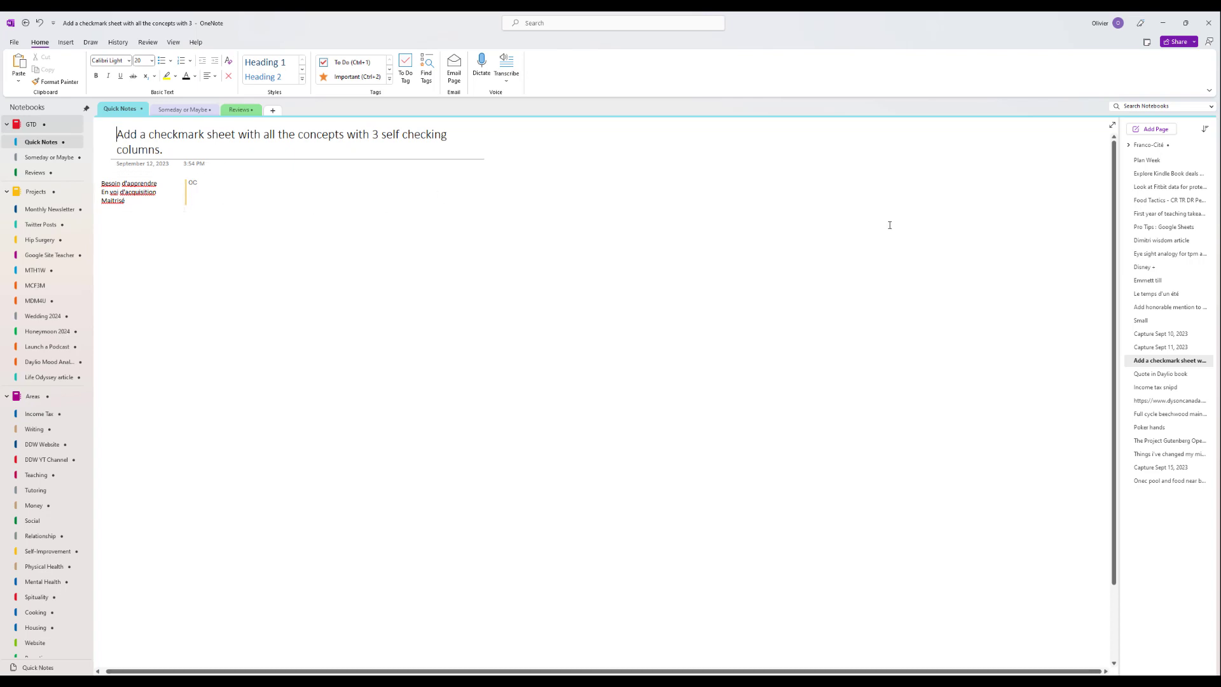
Delete the checkmark sheet and Quote in Daylio book pages, and file Income tax snipd into Income Tax
click(1173, 361)
key(Delete)
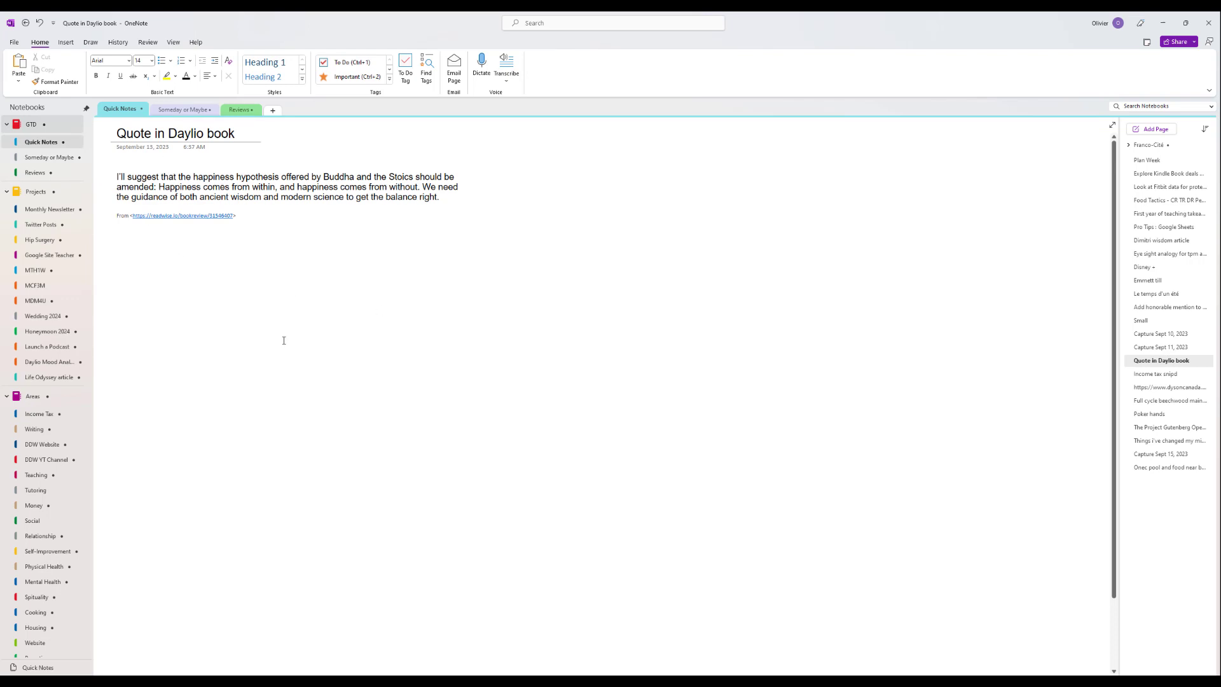
key(Delete)
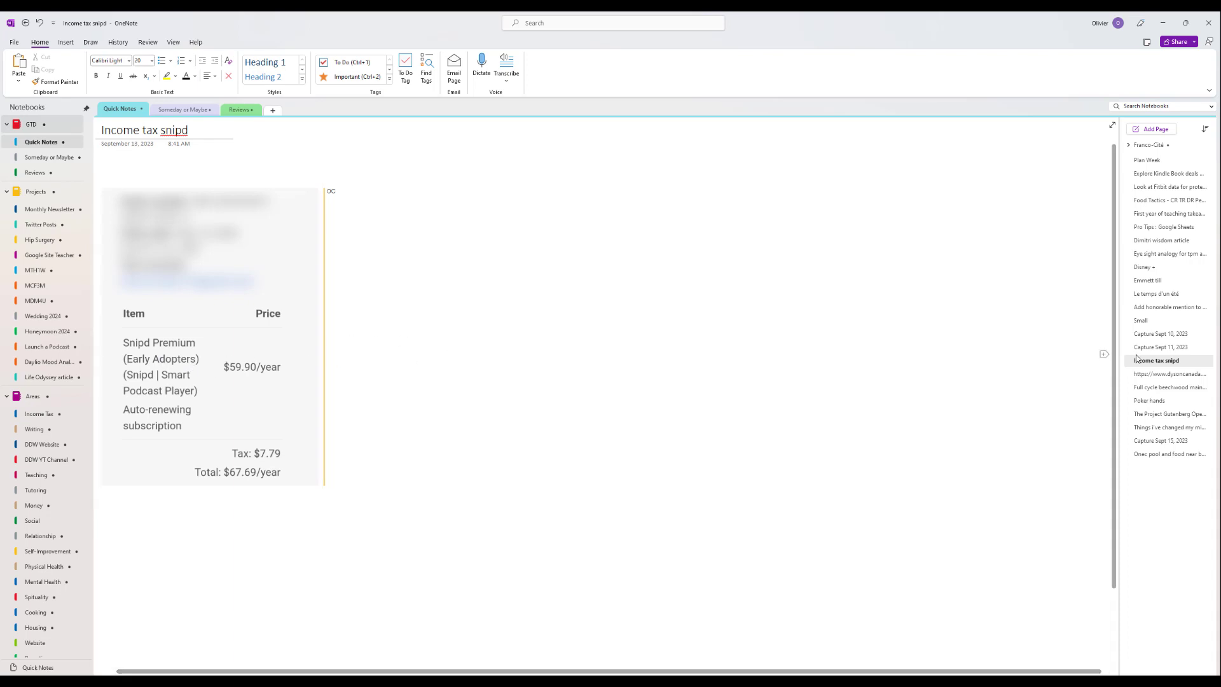
drag(1141, 359, 62, 422)
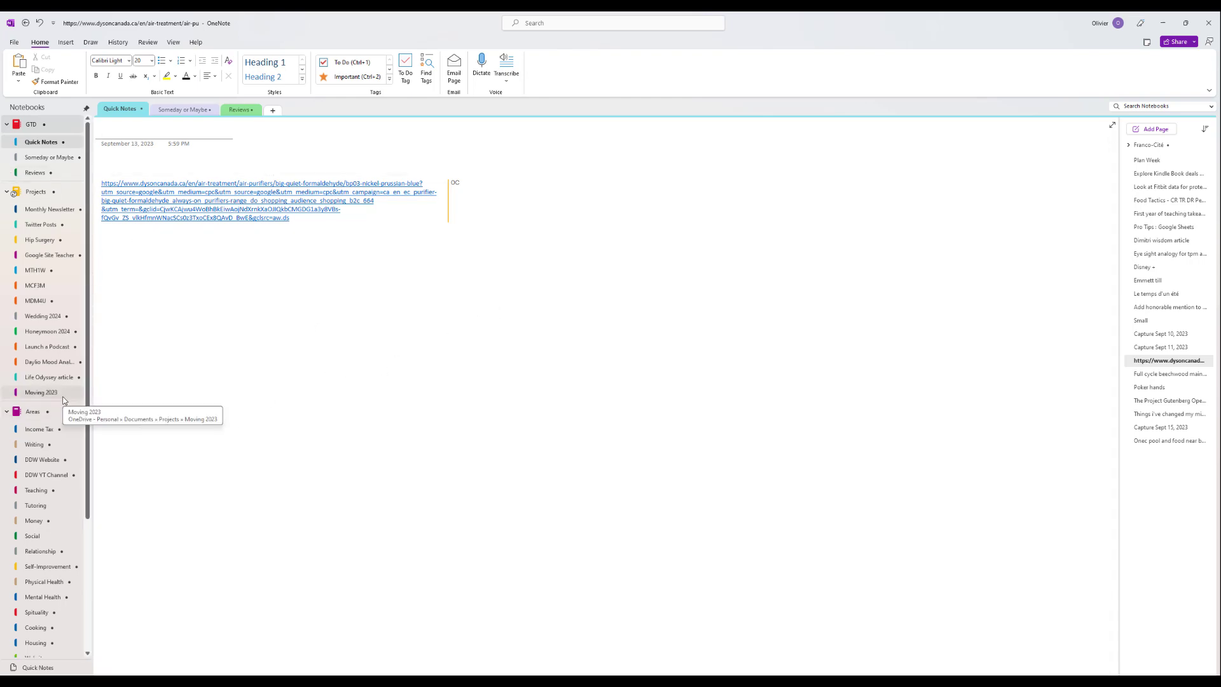
Title the untitled link page 'Dyson air purifier', then delete it
click(135, 129)
text(Dy)
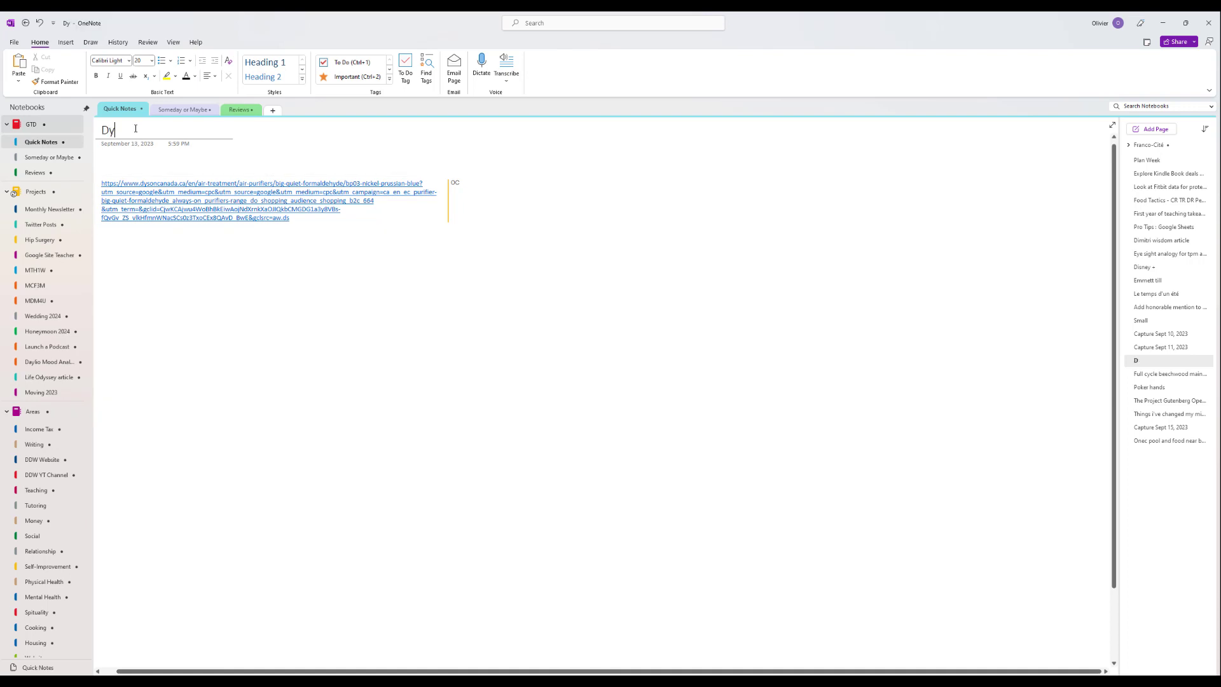
text(son air purifier)
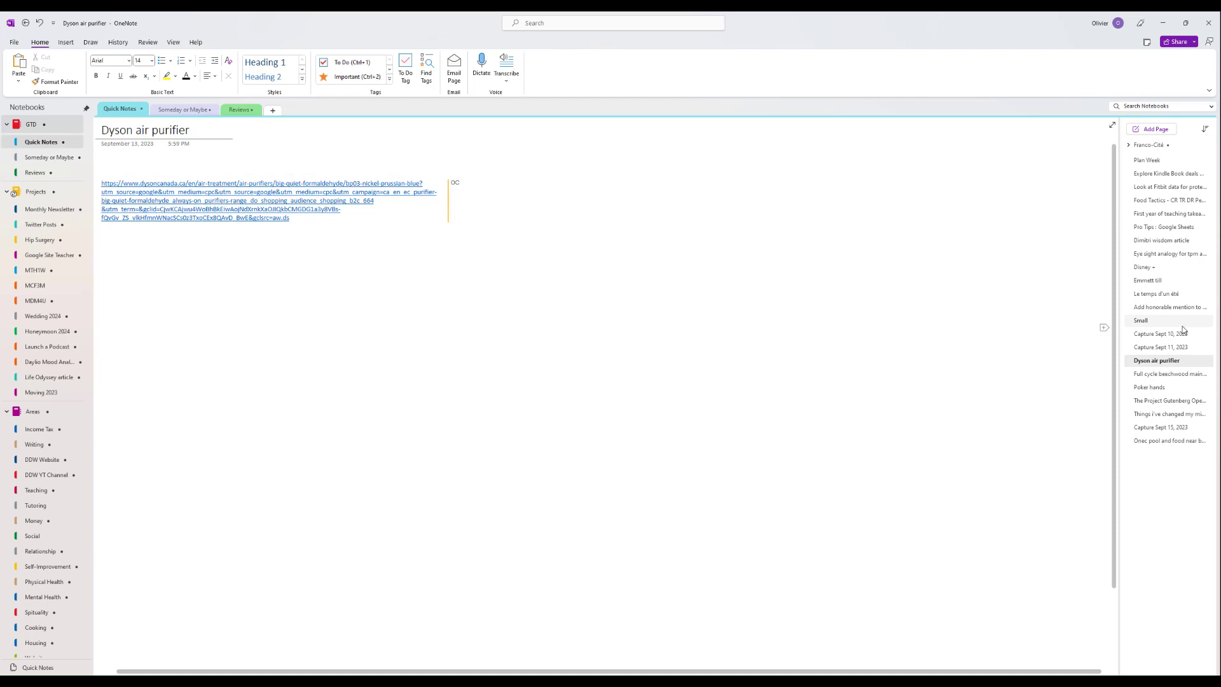
click(1166, 360)
key(Delete)
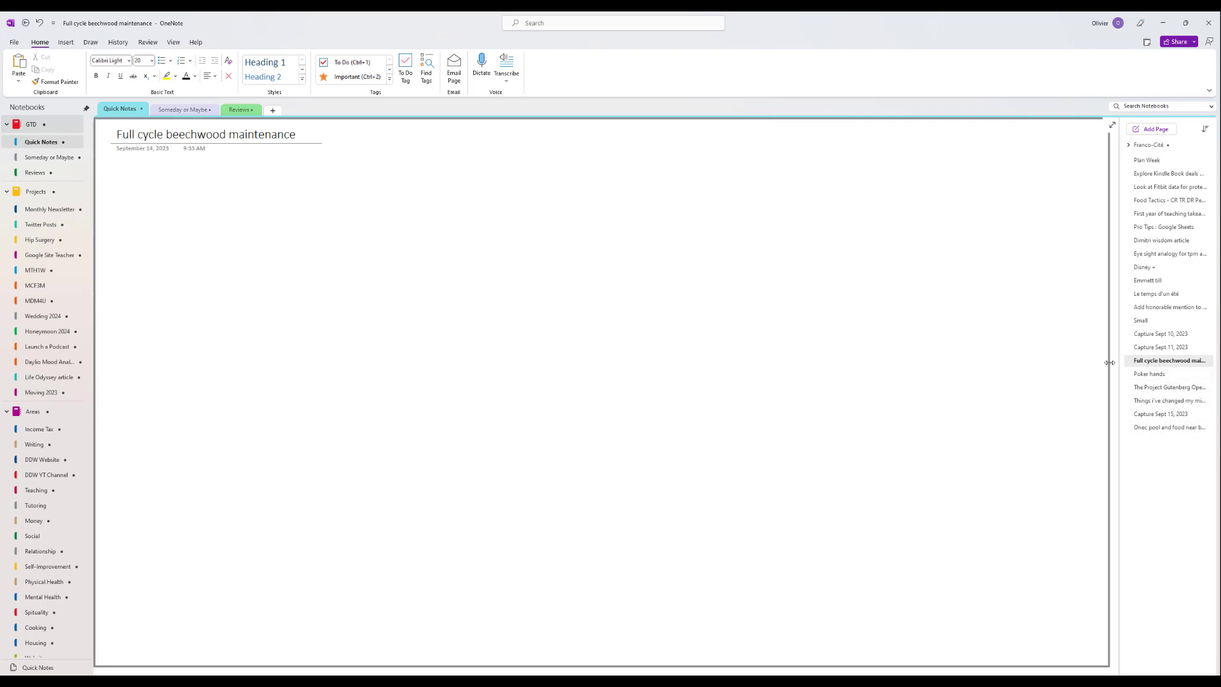
Delete the Full cycle beechwood maintenance and Poker hands pages
click(1108, 363)
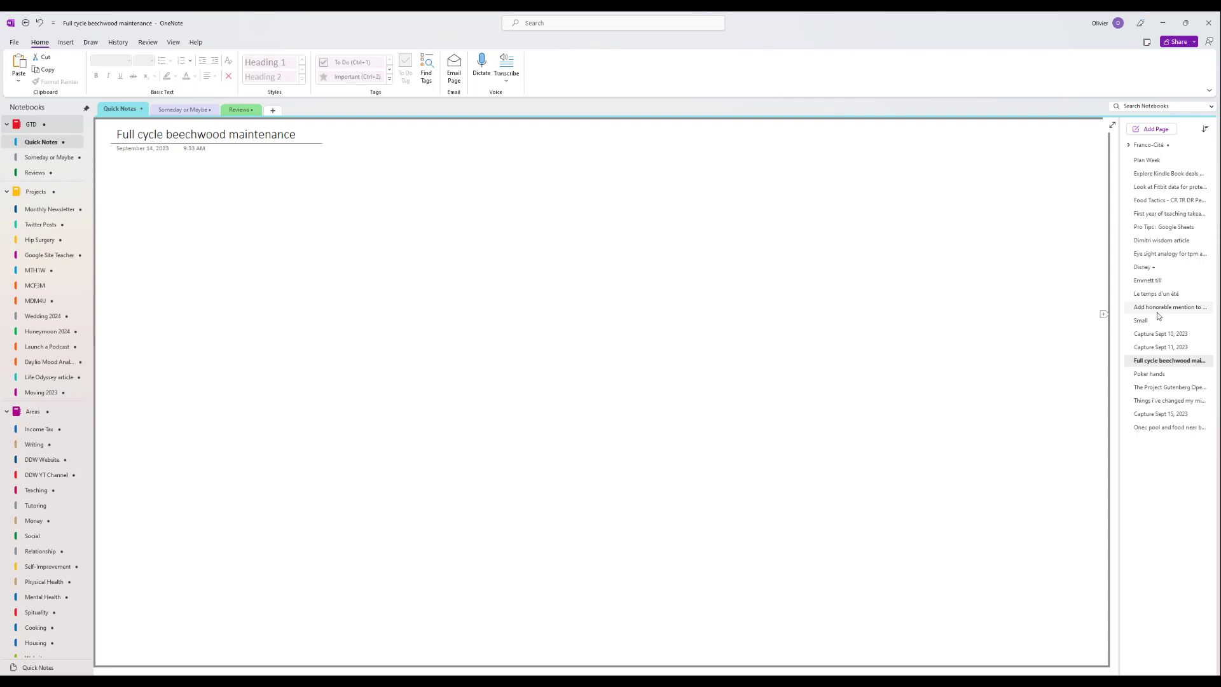
click(1148, 373)
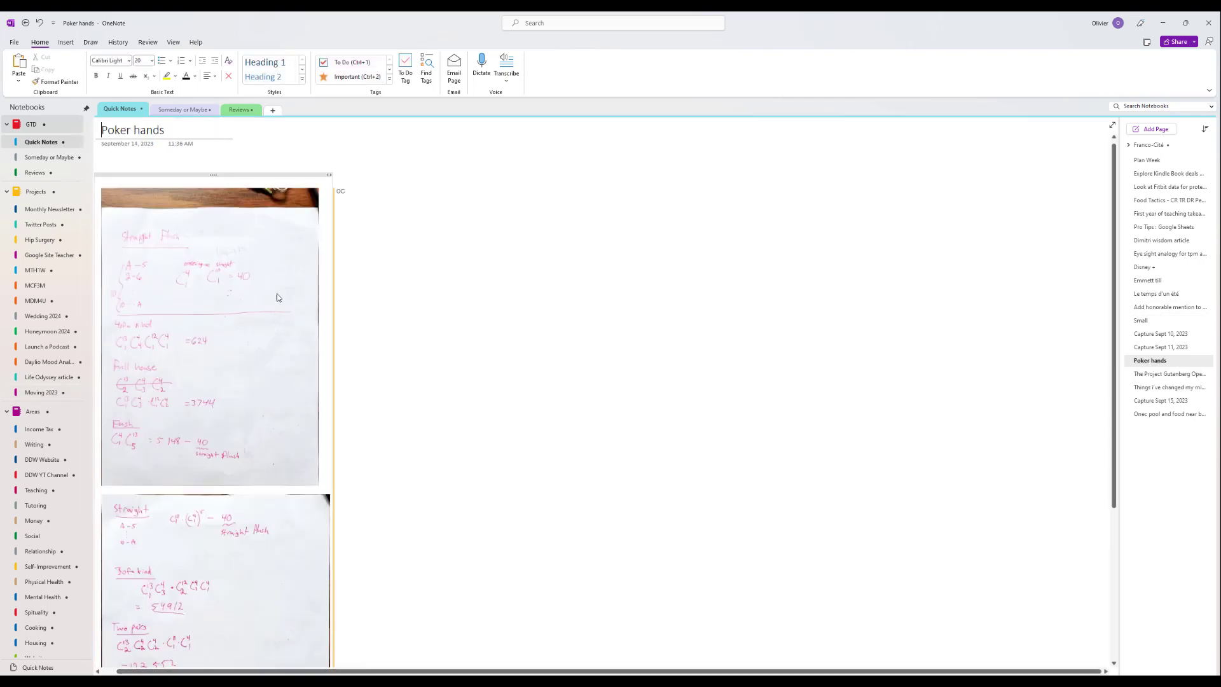
scroll(286, 280, down, 3)
scroll(273, 378, up, 3)
right_click(1150, 364)
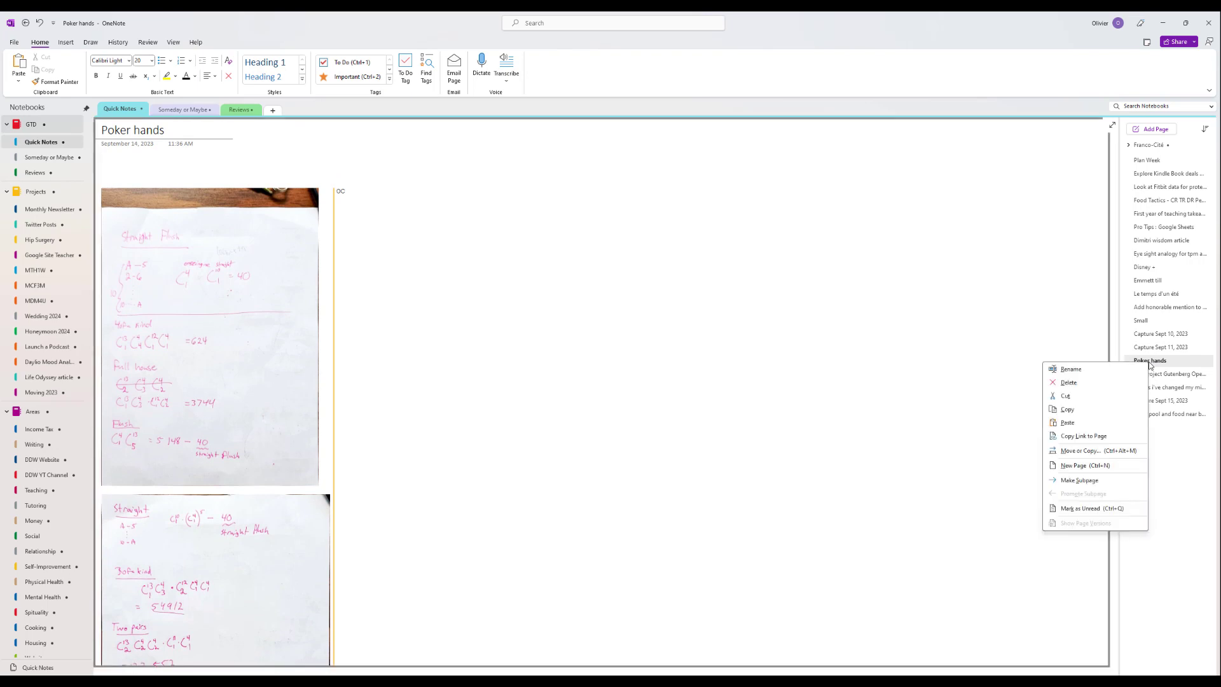
click(1067, 384)
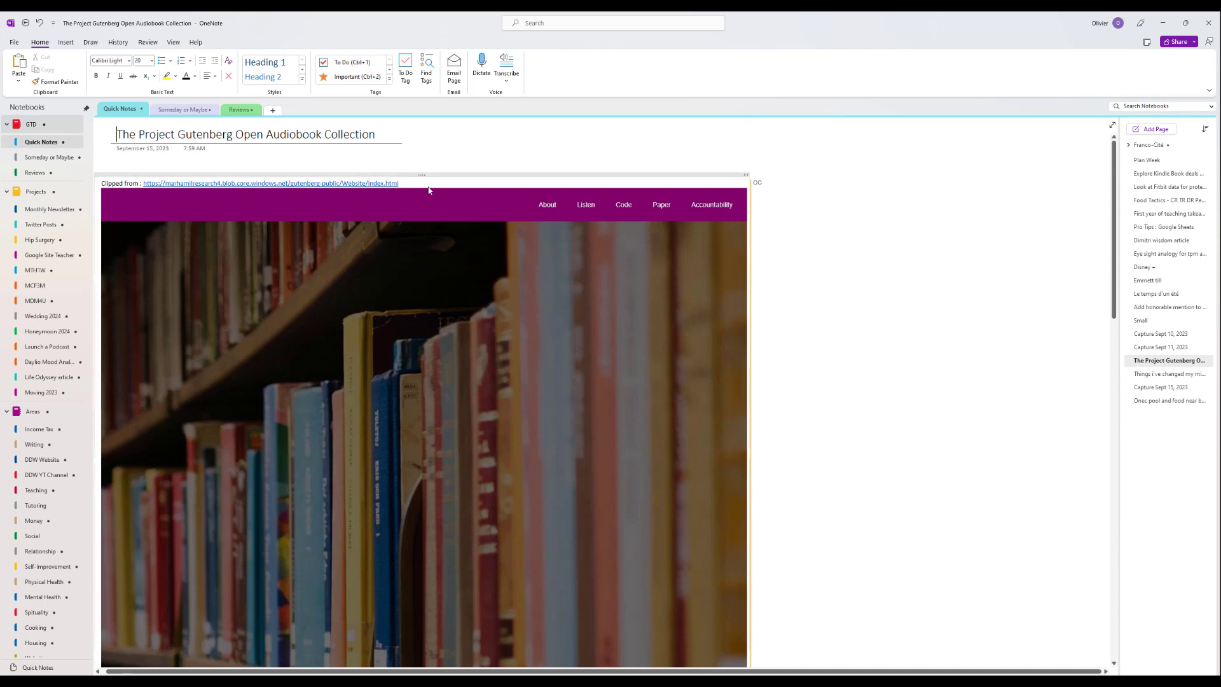
Delete The Project Gutenberg Open Audiobook Collection page from Quick Notes
scroll(436, 188, down, 5)
scroll(436, 189, up, 5)
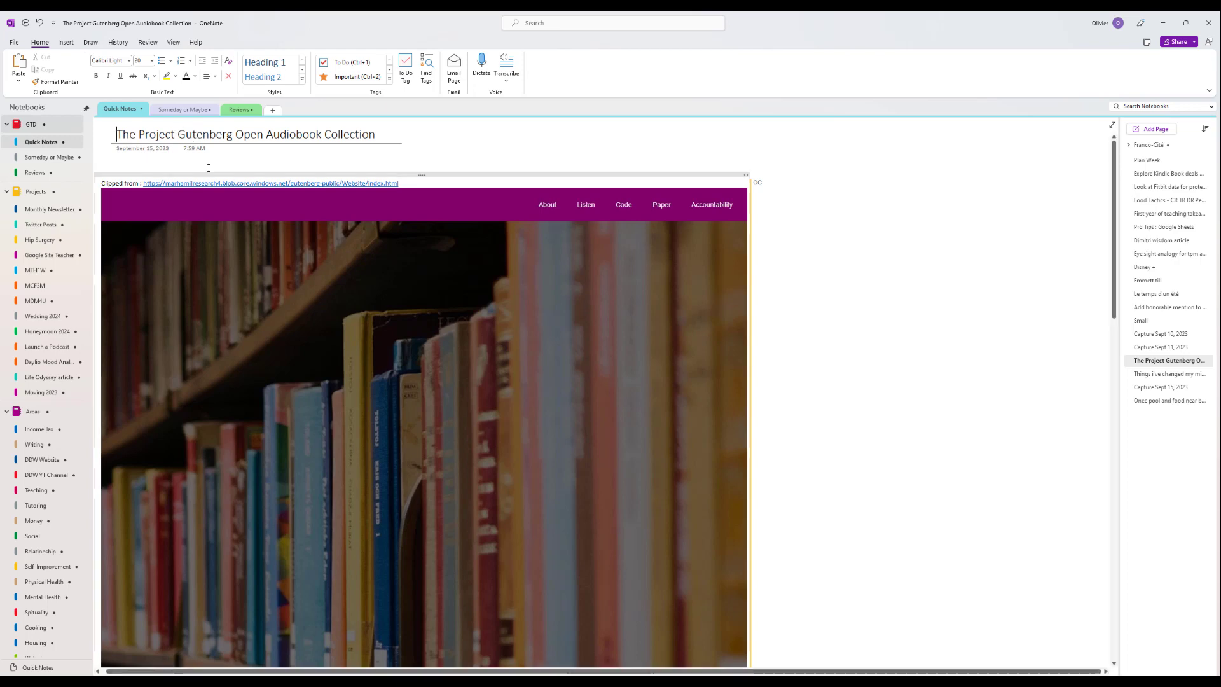
drag(1150, 362, 1150, 258)
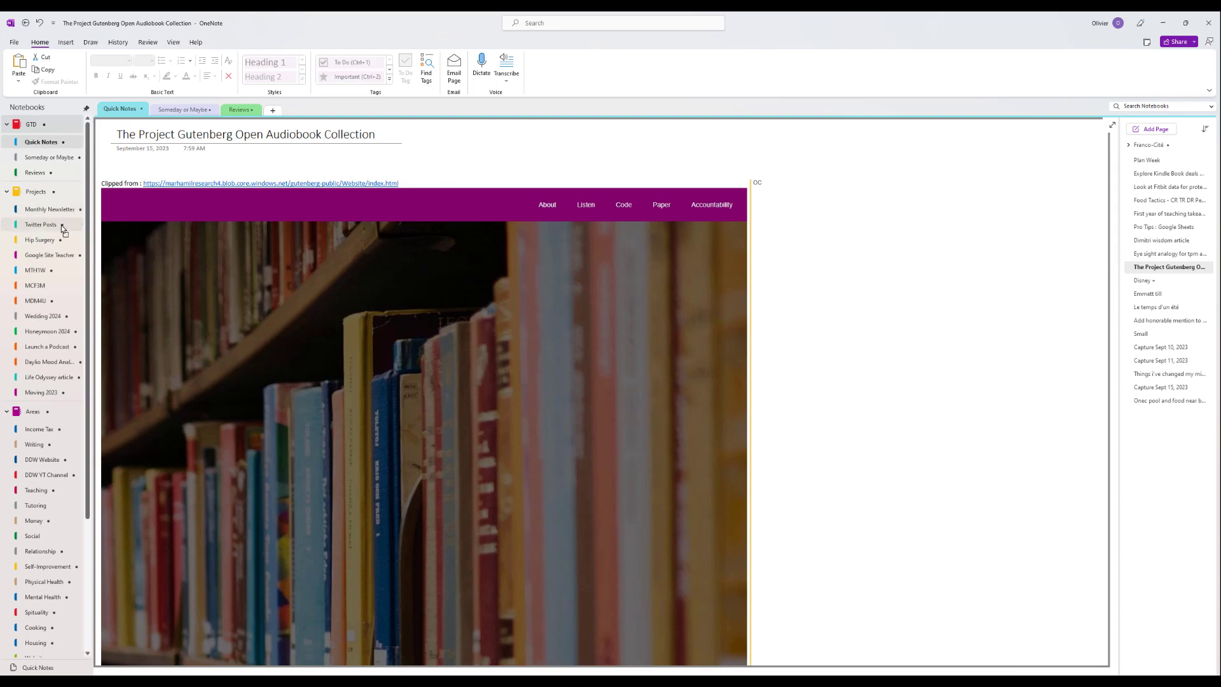
key(Delete)
Move the 'Things i've changed my mind about' page up, after the Dimitri wisdom article
click(1167, 334)
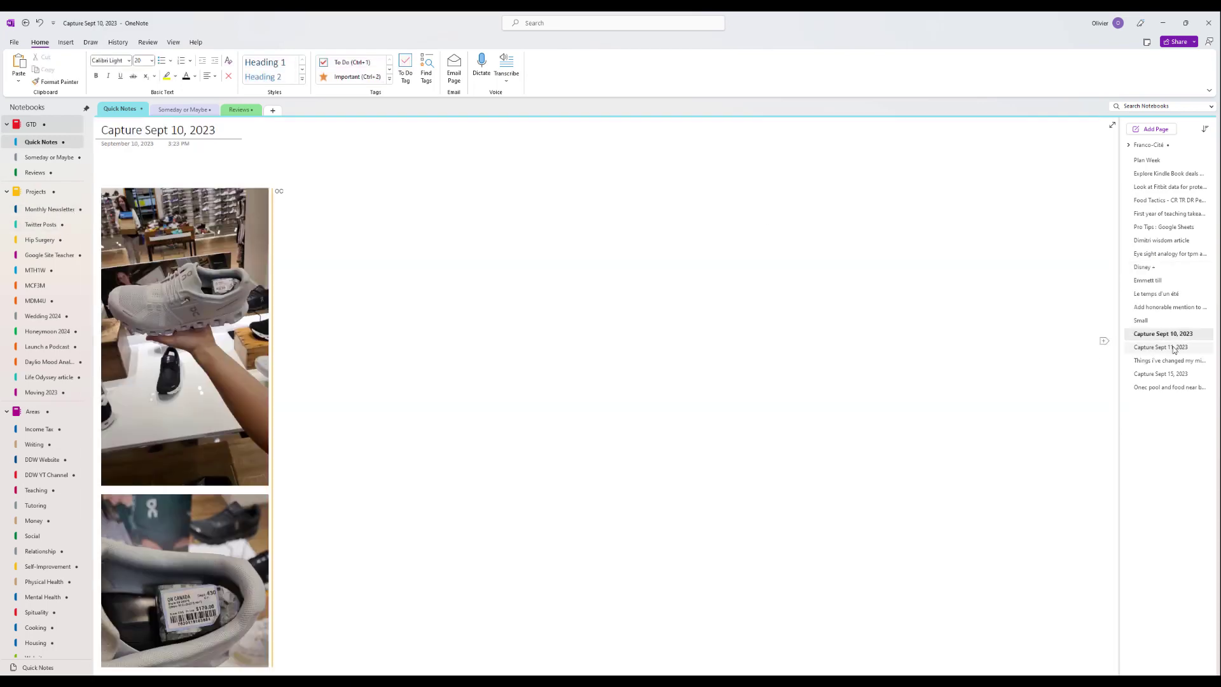
click(1170, 348)
click(1169, 361)
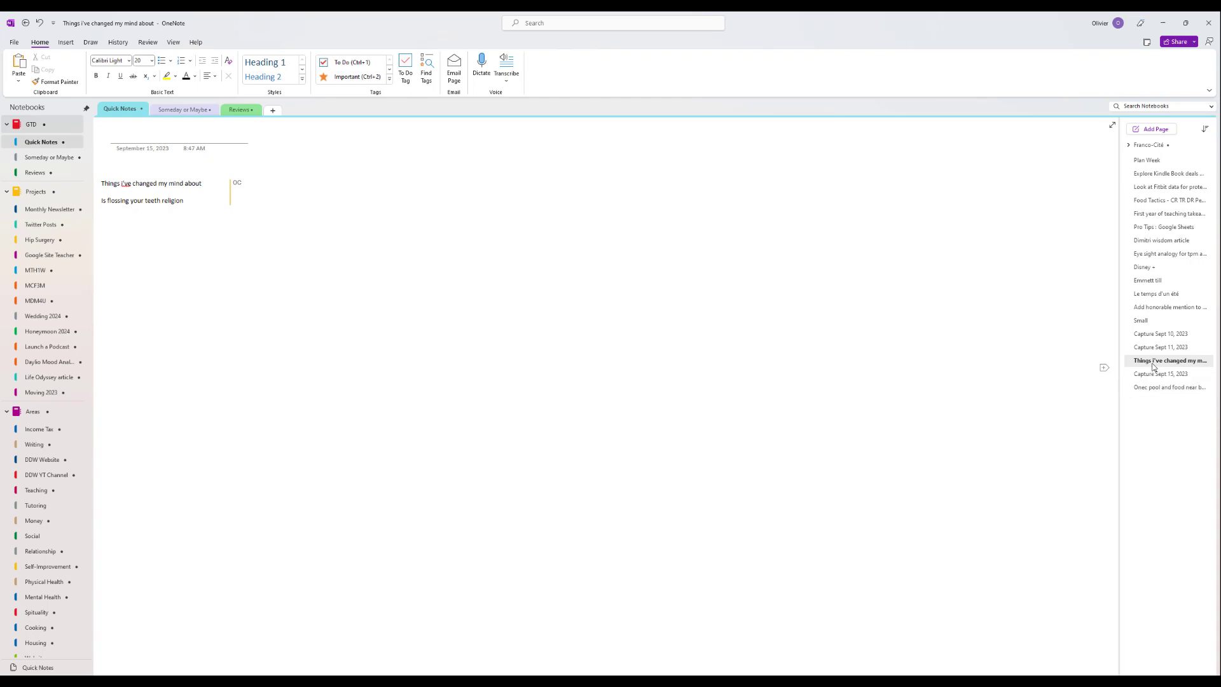
drag(1152, 362, 1149, 255)
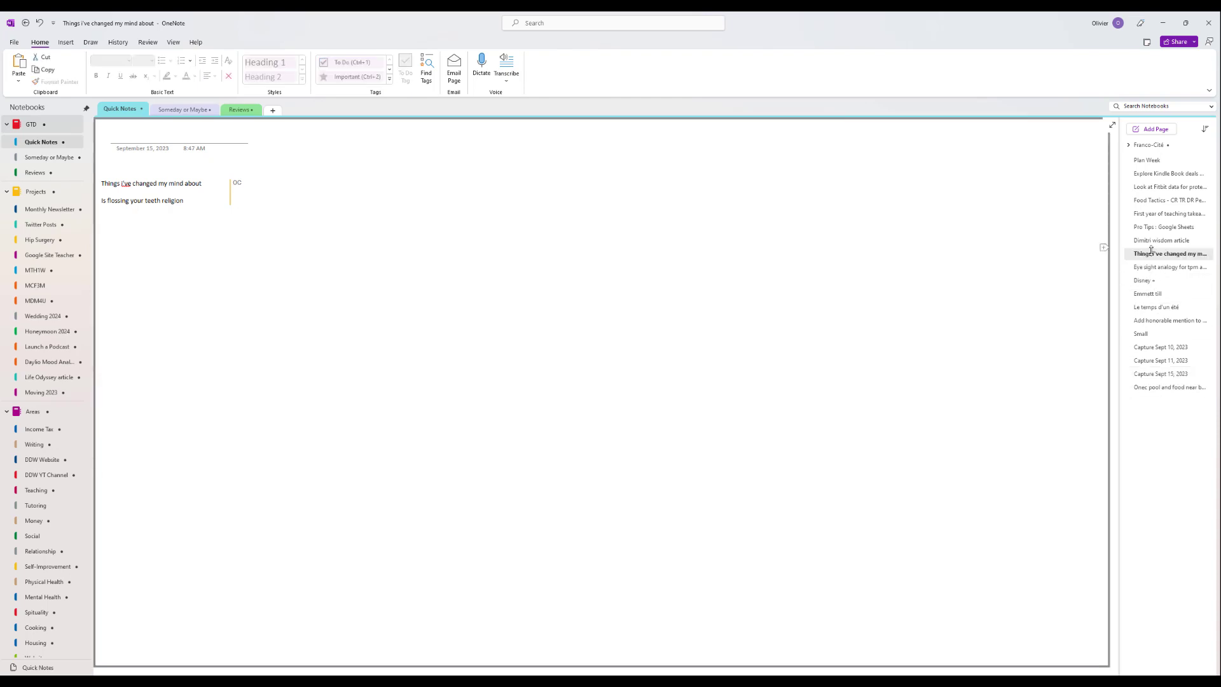
Retitle Capture Sept 15, 2023 'Life insurance receipt', file it in Receipts, and move Onec pool to Moving 2023
click(1148, 373)
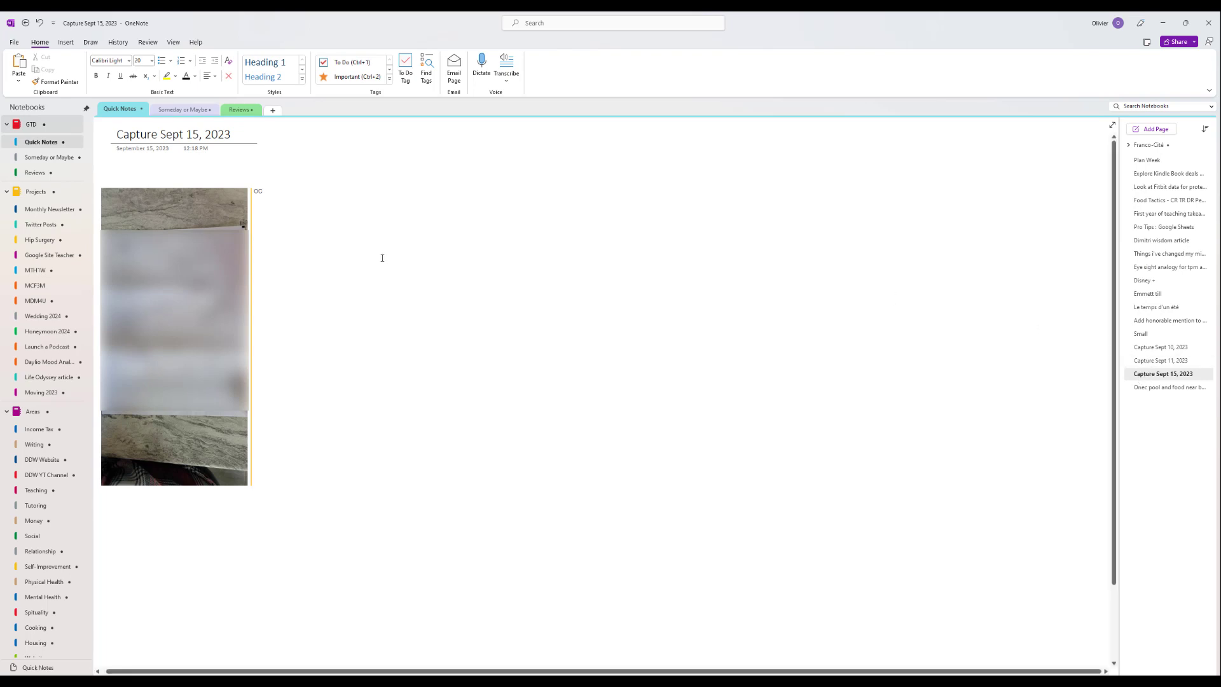
click(232, 132)
key(BackSpace)
key(BackSpace)
key(BackSpace)
key(BackSpace)
key(BackSpace)
key(BackSpace)
key(BackSpace)
key(BackSpace)
key(BackSpace)
key(BackSpace)
key(BackSpace)
key(BackSpace)
key(BackSpace)
key(BackSpace)
key(BackSpace)
key(BackSpace)
key(BackSpace)
key(BackSpace)
key(BackSpace)
key(BackSpace)
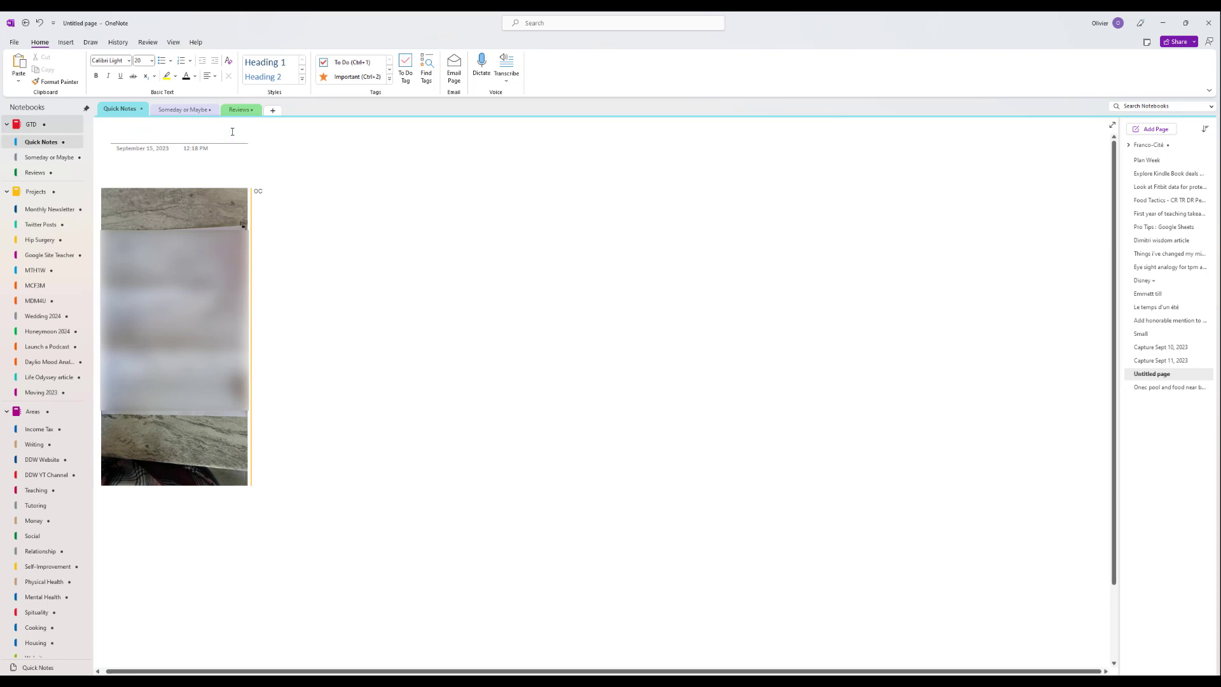
text(Se)
key(BackSpace)
key(BackSpace)
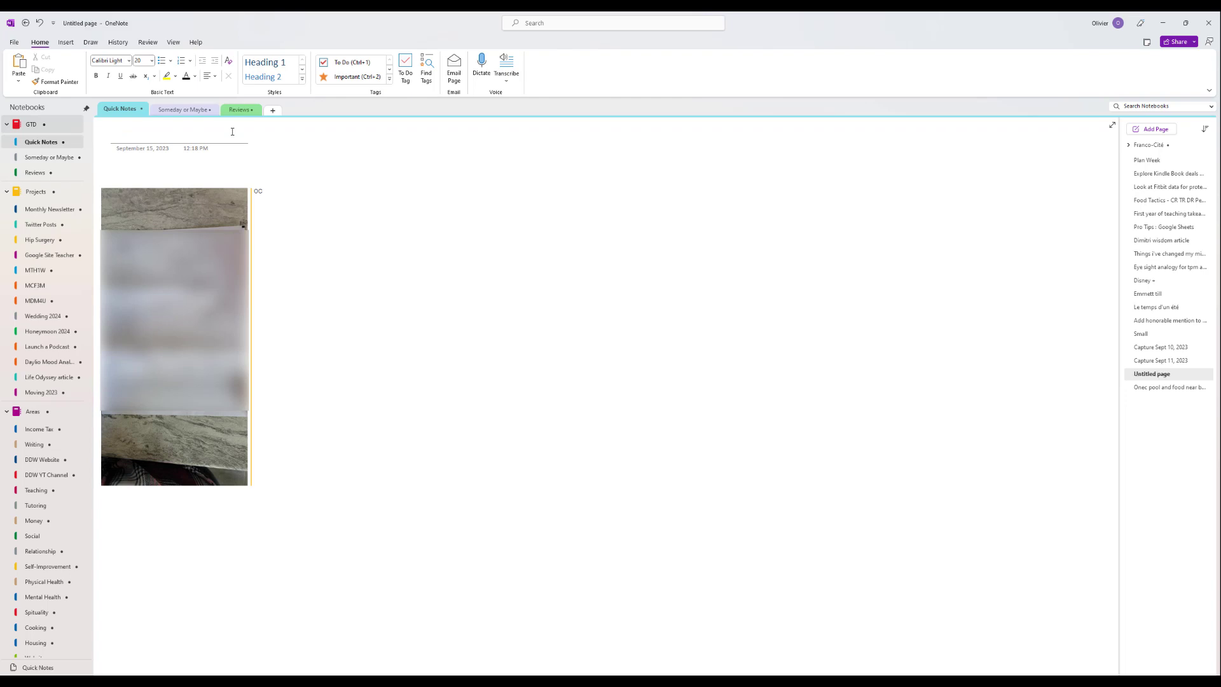
text(Life insurance receipt)
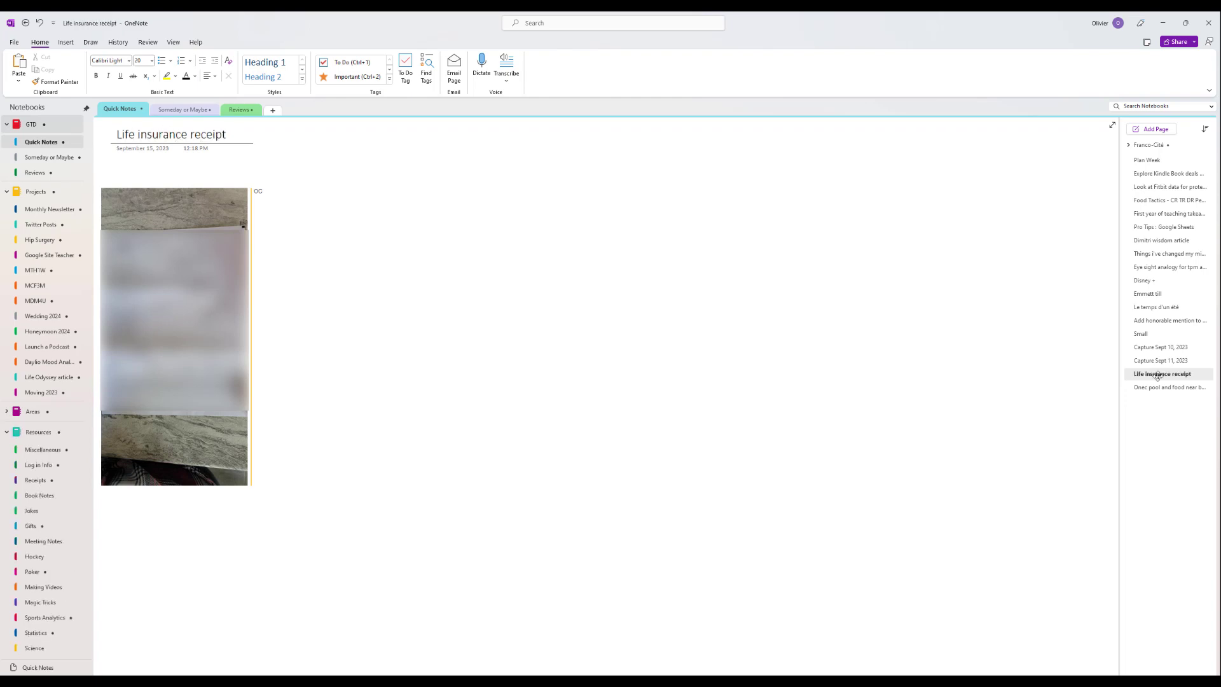
drag(1156, 375, 29, 474)
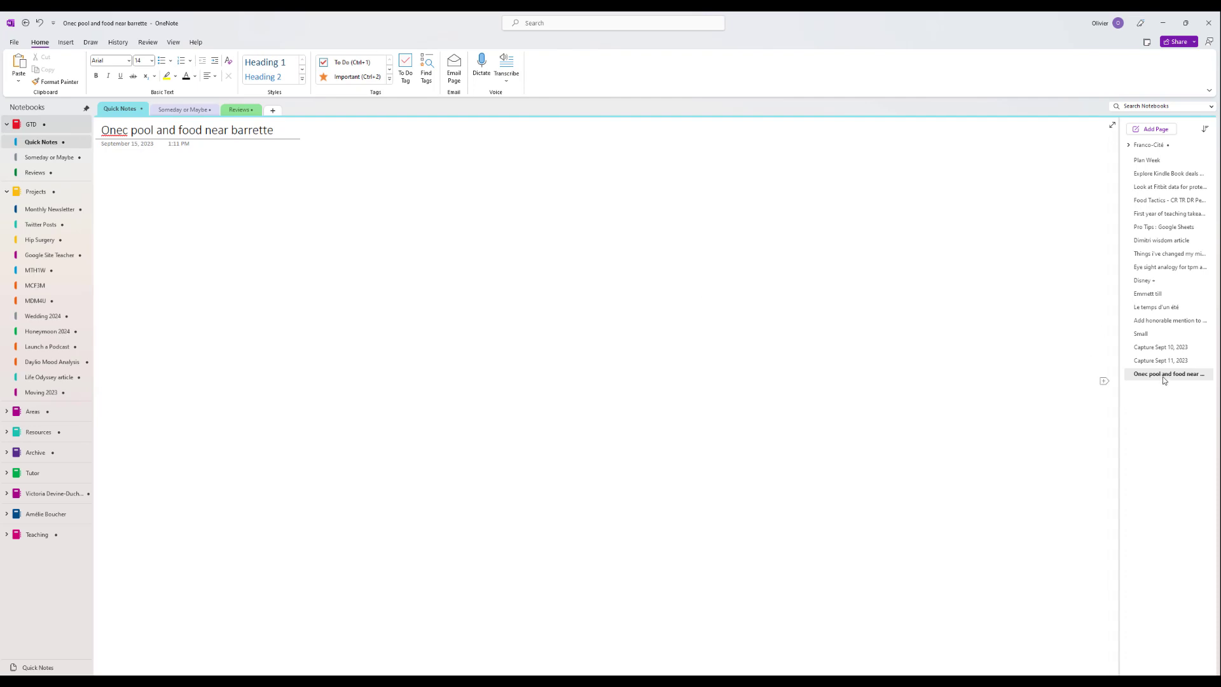
drag(1164, 380, 49, 398)
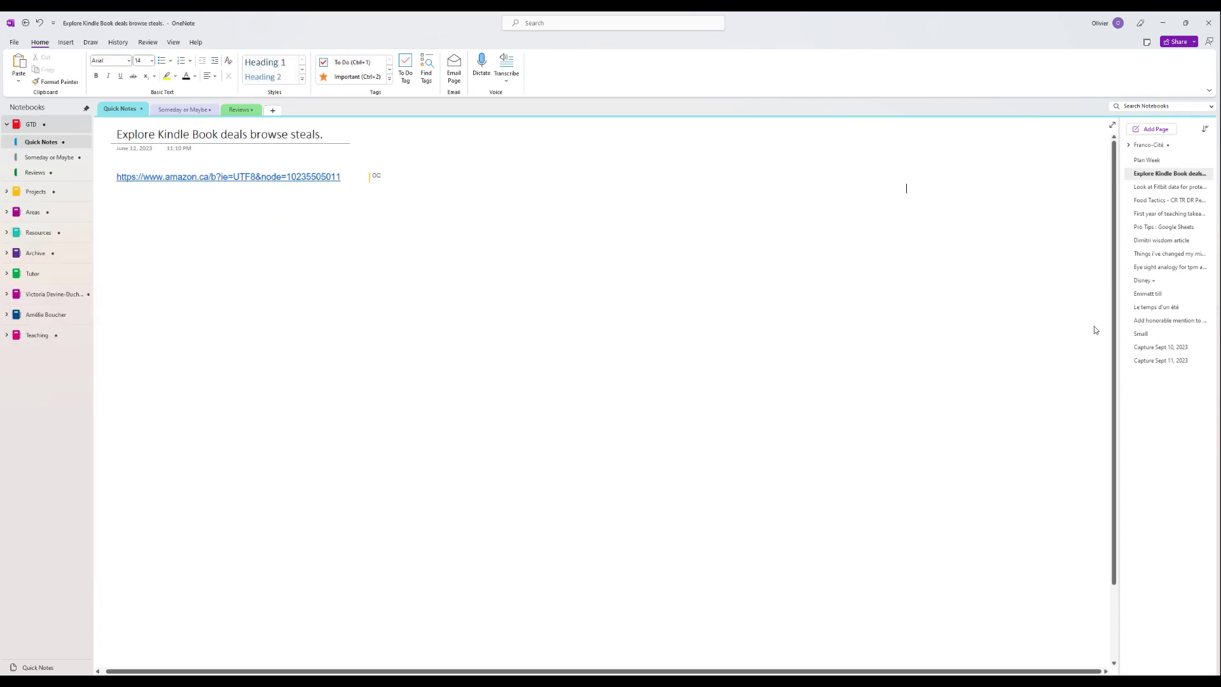
Select the 'Explore Kindle Book deals' page to start the range of remaining Quick Notes pages
shift+click(1164, 359)
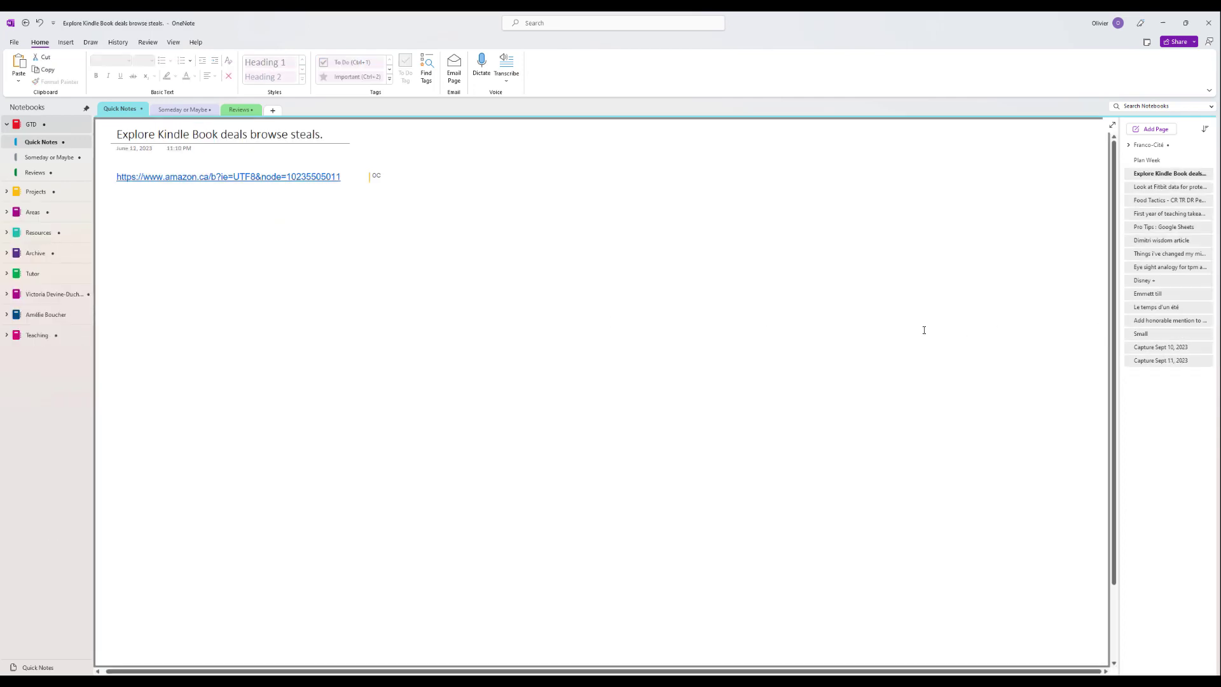